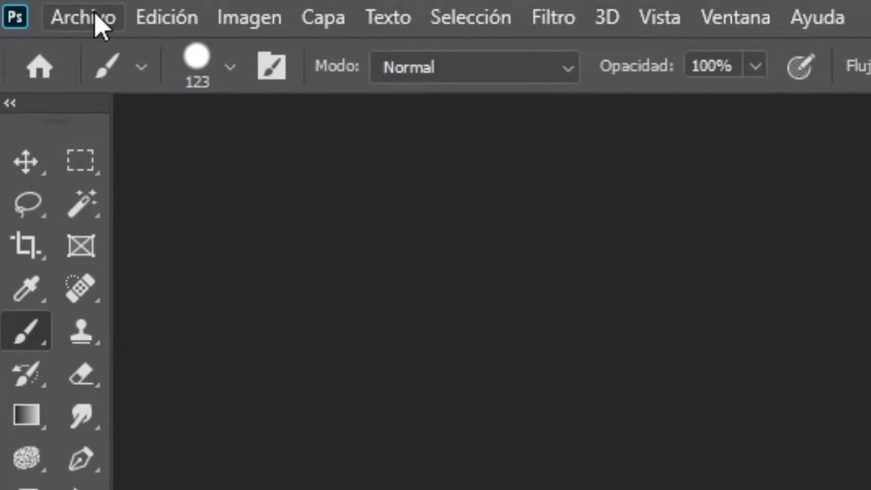
# - Open Archivo > Nuevo to start a new document
pyautogui.click(28, 5)
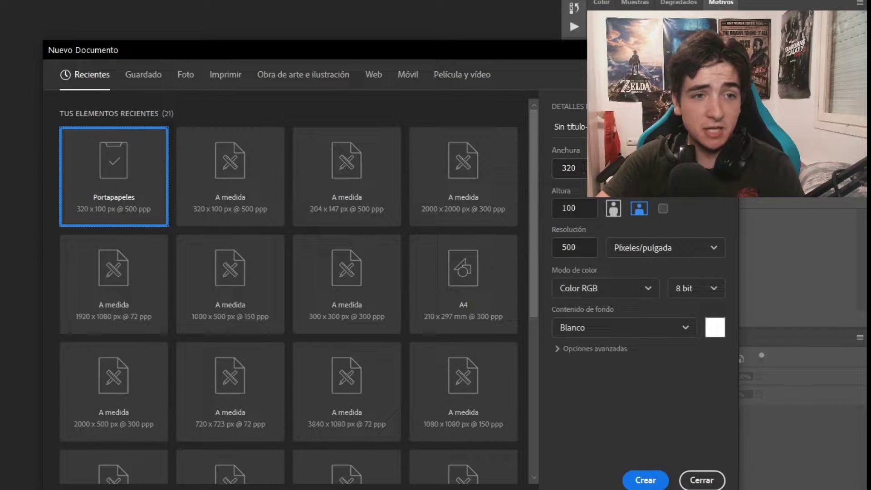
# - Create a 320 × 100 px document at 300 ppi resolution
pyautogui.click(571, 248)
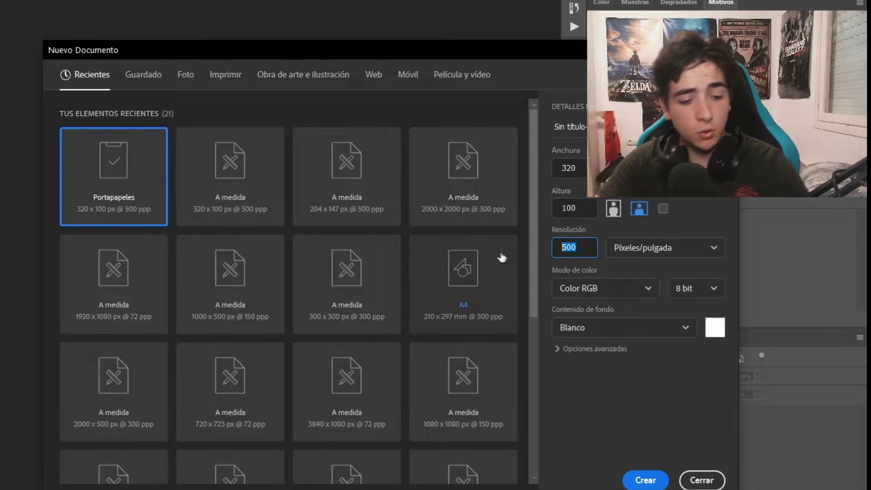
pyautogui.write('300')
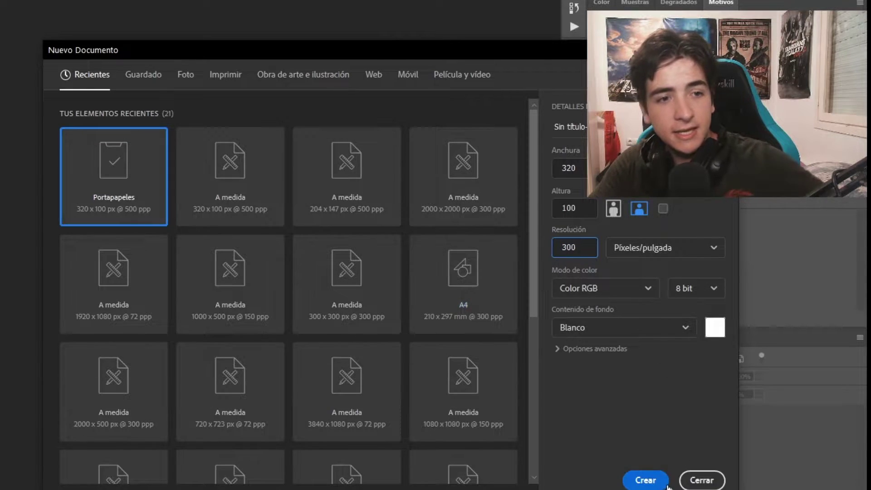
pyautogui.click(660, 480)
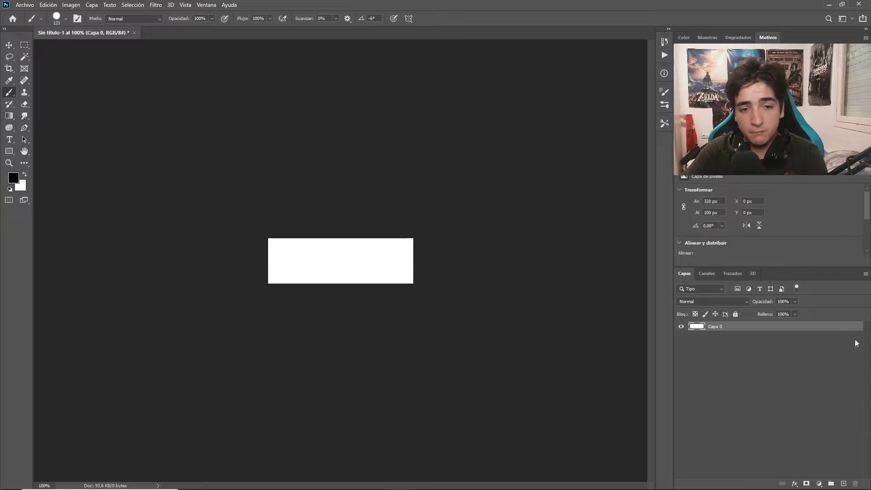
# - Add a 6 px purple stroke layer style to Capa 0
pyautogui.doubleClick(857, 330)
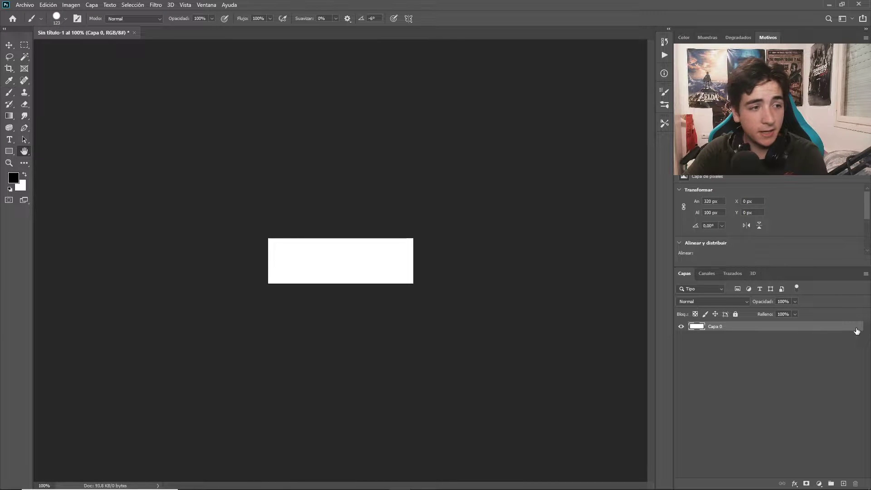
pyautogui.click(275, 140)
pyautogui.moveTo(341, 62)
pyautogui.mouseDown()
pyautogui.moveTo(491, 50)
pyautogui.moveTo(486, 61)
pyautogui.mouseUp()
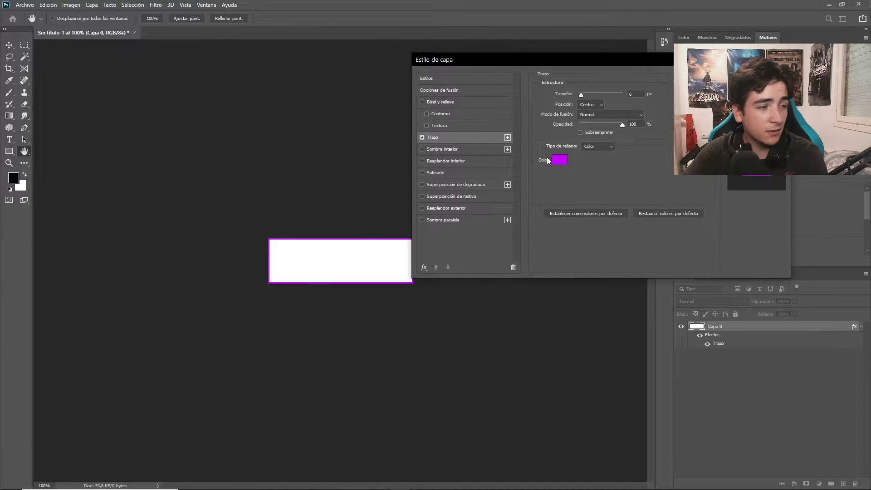
pyautogui.click(560, 160)
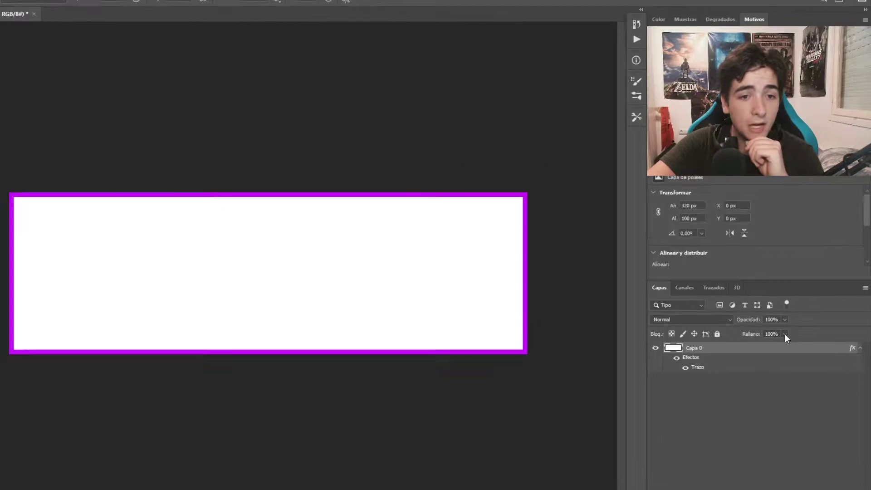
# - Lower Capa 0's fill to 0% so only the frame shows
pyautogui.click(785, 334)
pyautogui.moveTo(774, 350); pyautogui.dragTo(740, 348)
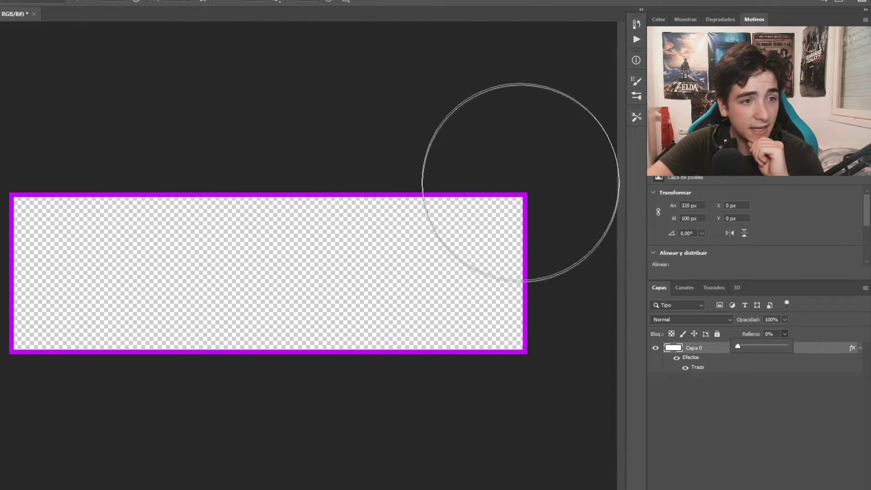
pyautogui.click(838, 337)
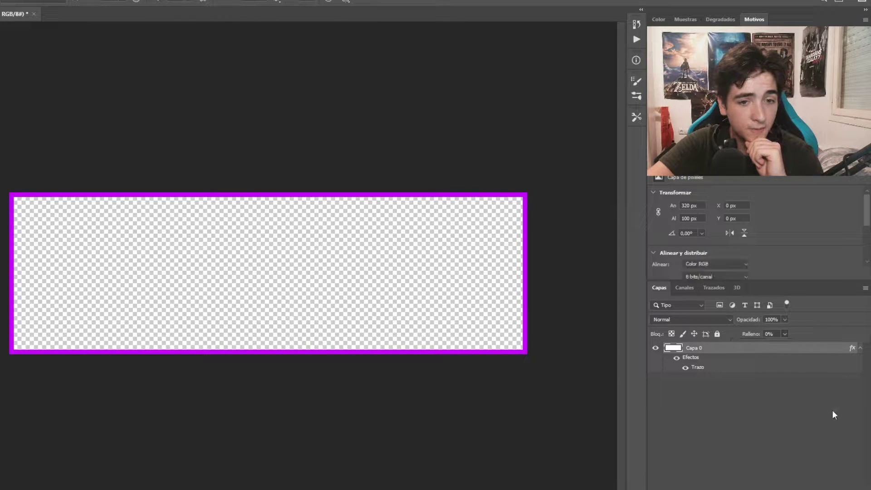
pyautogui.doubleClick(851, 348)
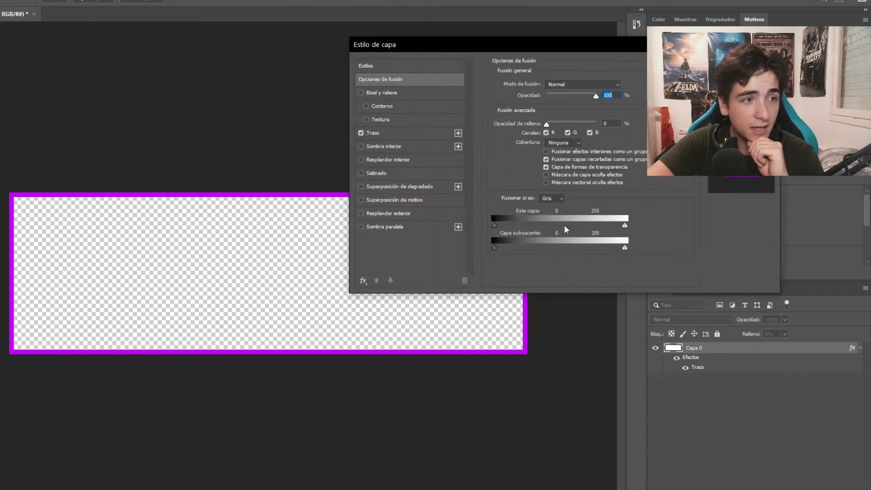
# - Give Capa 0 an inner shadow and a white 24% Luz intensa inner glow, then drag in fondo avatar
pyautogui.click(361, 147)
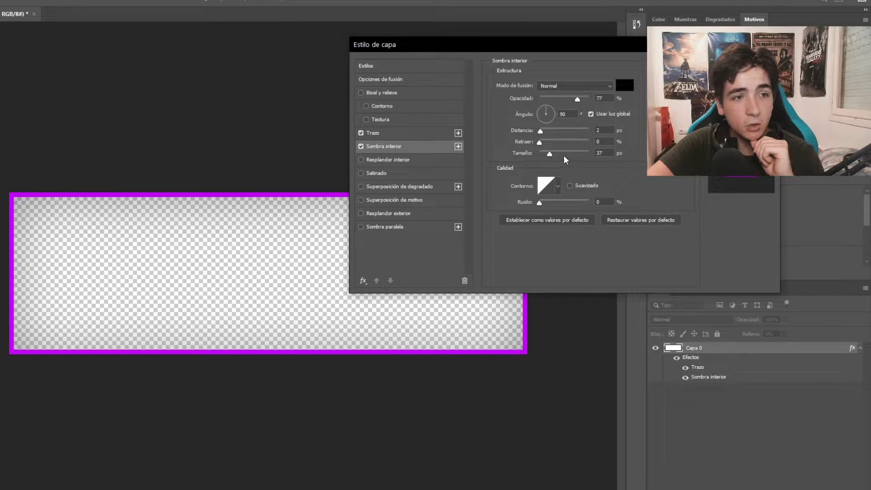
pyautogui.click(361, 160)
pyautogui.click(379, 161)
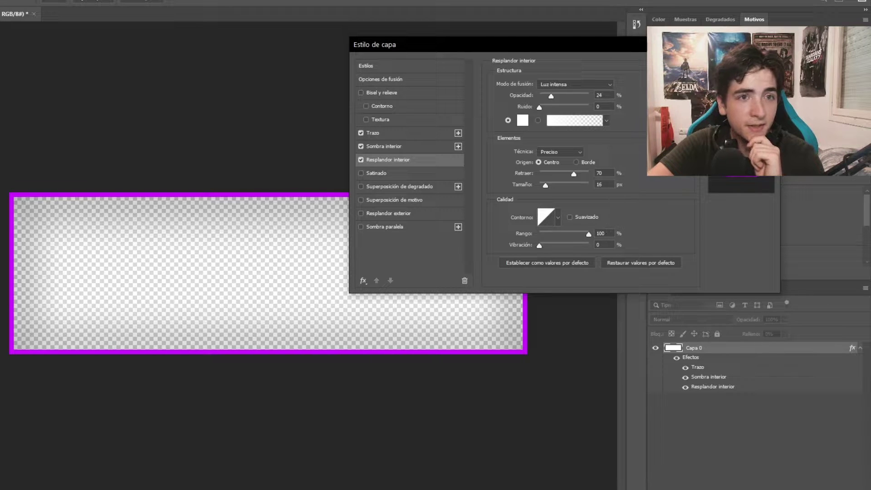
pyautogui.press('Return')
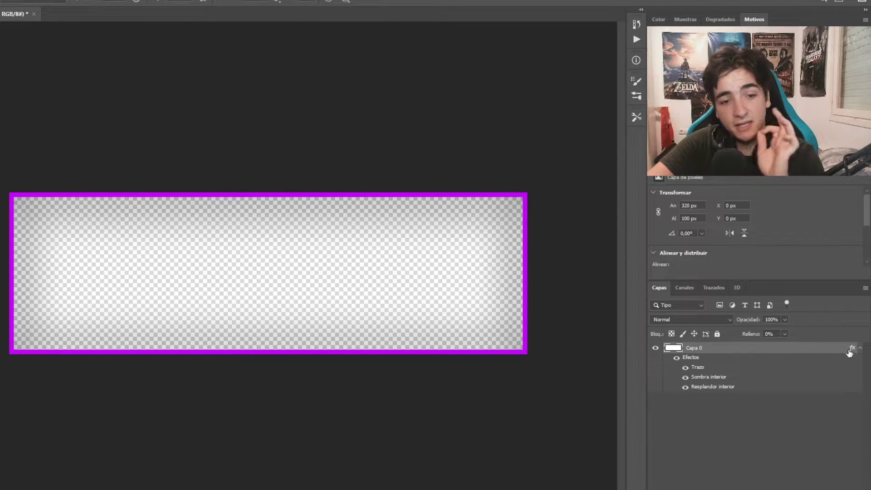
pyautogui.click(861, 349)
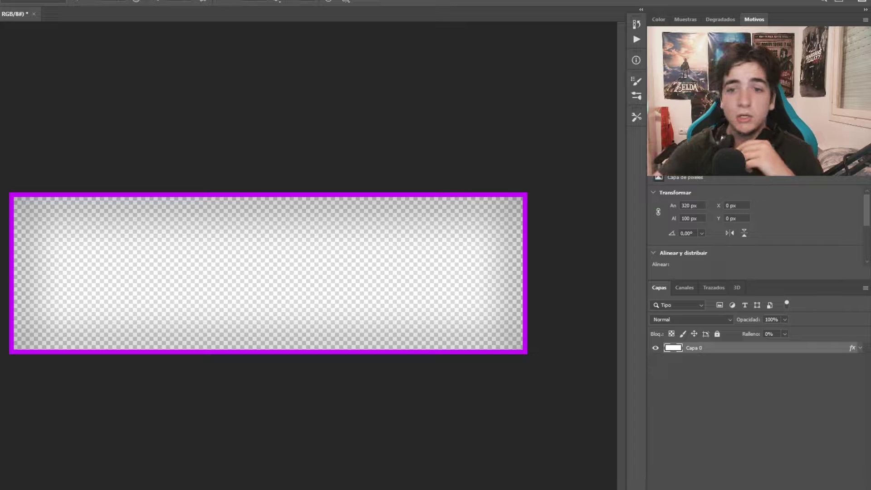
pyautogui.moveTo(9, 257); pyautogui.dragTo(383, 257)
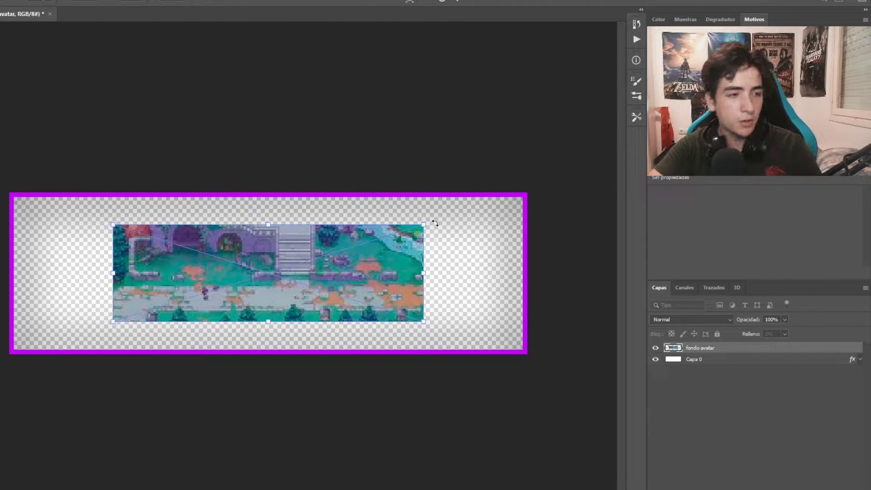
# - Scale fondo avatar to fill the 320 × 100 banner and move its layer below Capa 0
pyautogui.moveTo(424, 224); pyautogui.dragTo(524, 178)
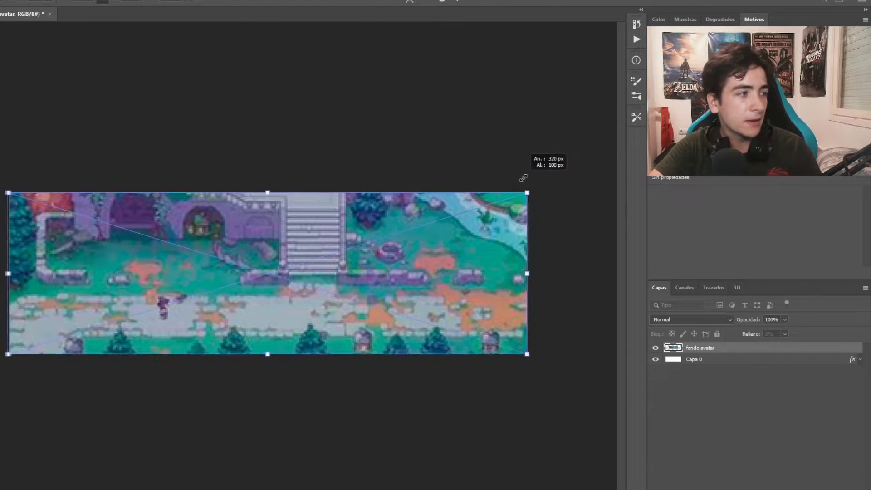
pyautogui.moveTo(524, 179); pyautogui.dragTo(522, 177)
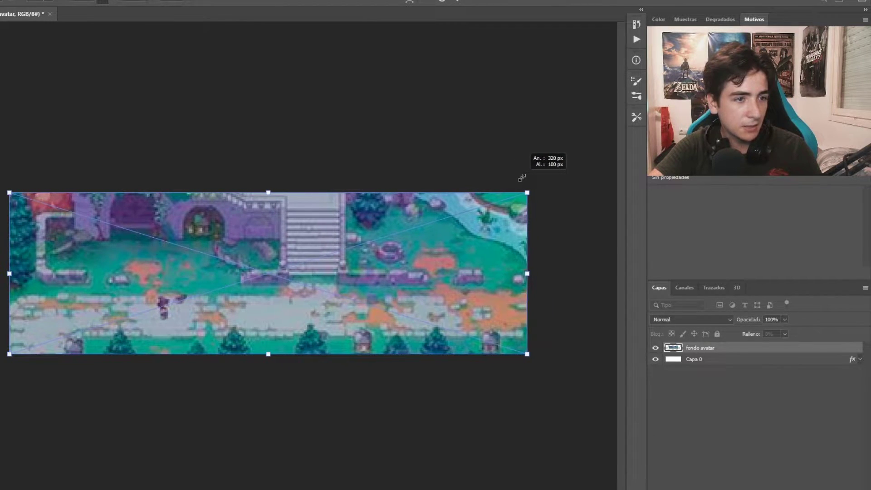
pyautogui.click(457, 2)
pyautogui.moveTo(694, 348); pyautogui.dragTo(697, 364)
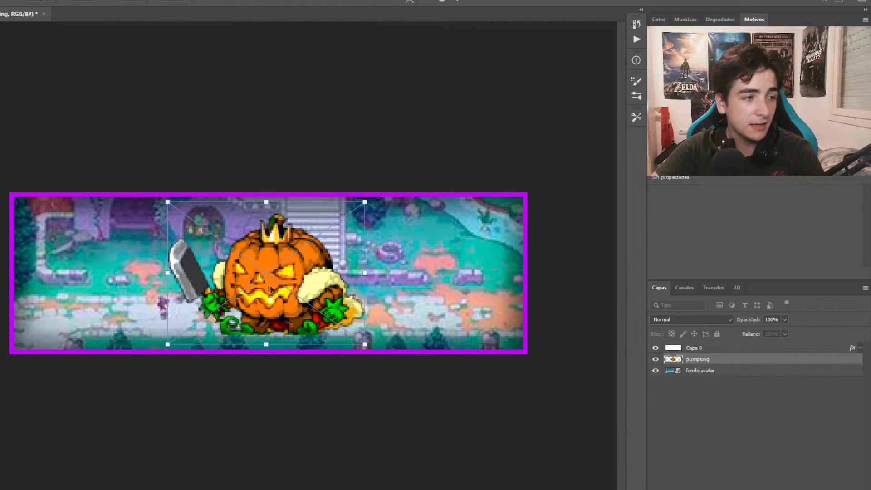
# - Position pumpking at the lower right above Capa 0, dismissing the smart object error
pyautogui.moveTo(271, 289); pyautogui.dragTo(431, 306)
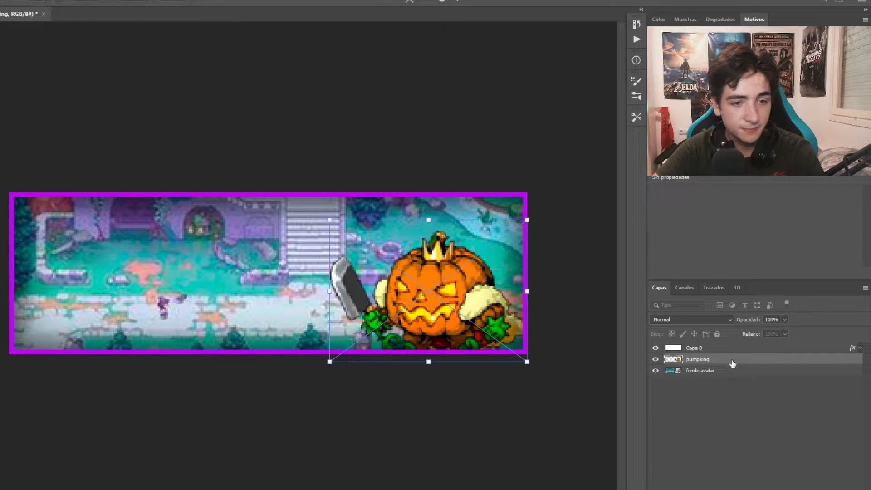
pyautogui.moveTo(731, 360); pyautogui.dragTo(731, 350)
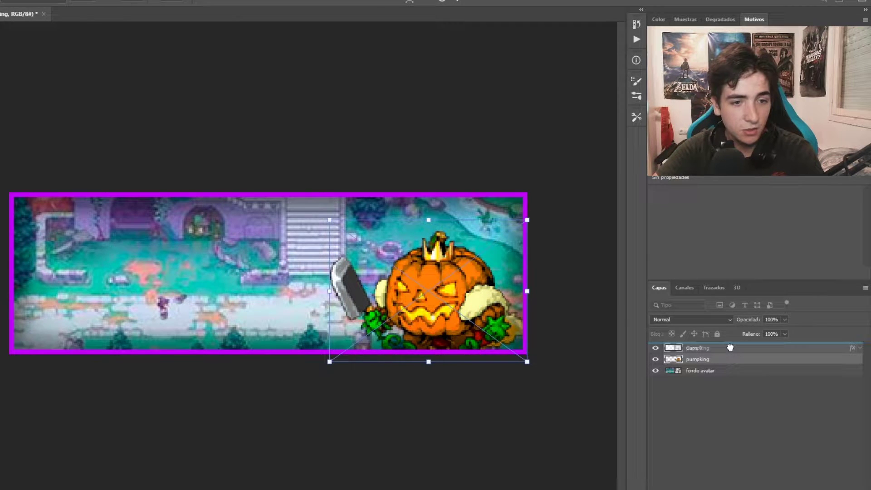
pyautogui.click(437, 322)
pyautogui.click(369, 195)
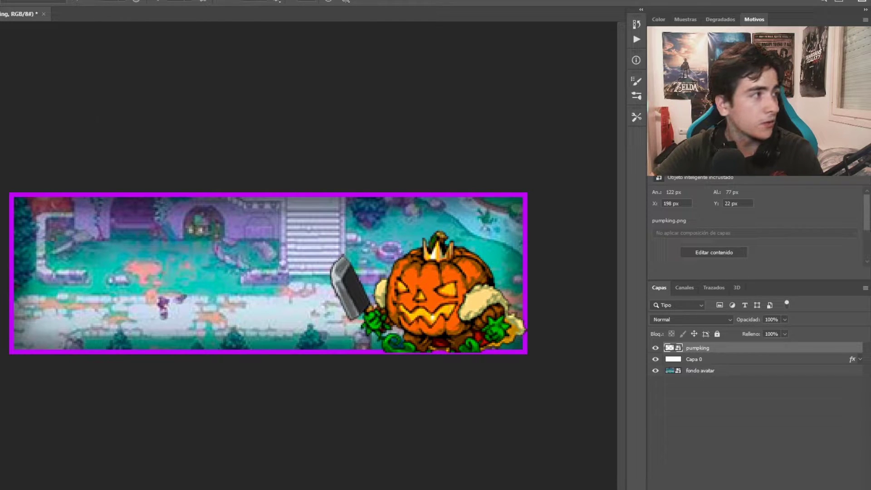
pyautogui.moveTo(472, 310); pyautogui.dragTo(472, 305)
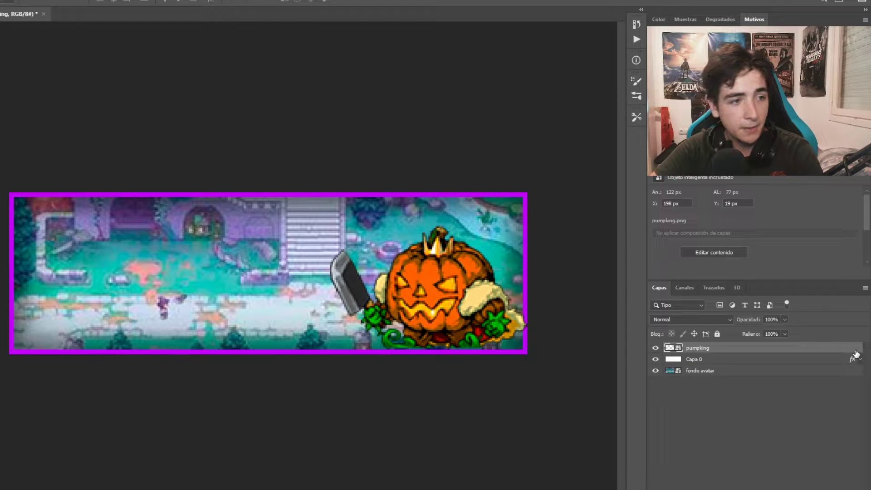
# - Add an orange Luz intensa outer glow at 39% to pumpking, sampling colour from the artwork
pyautogui.doubleClick(852, 353)
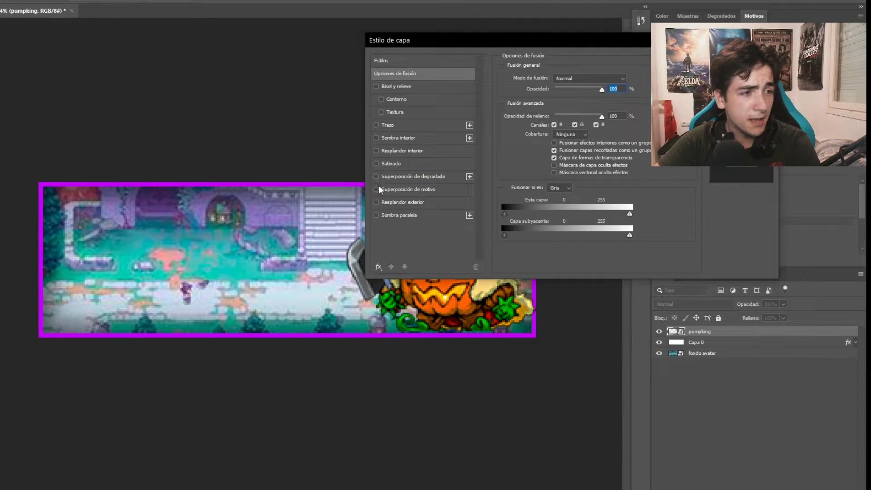
pyautogui.click(377, 203)
pyautogui.moveTo(520, 41); pyautogui.dragTo(702, 28)
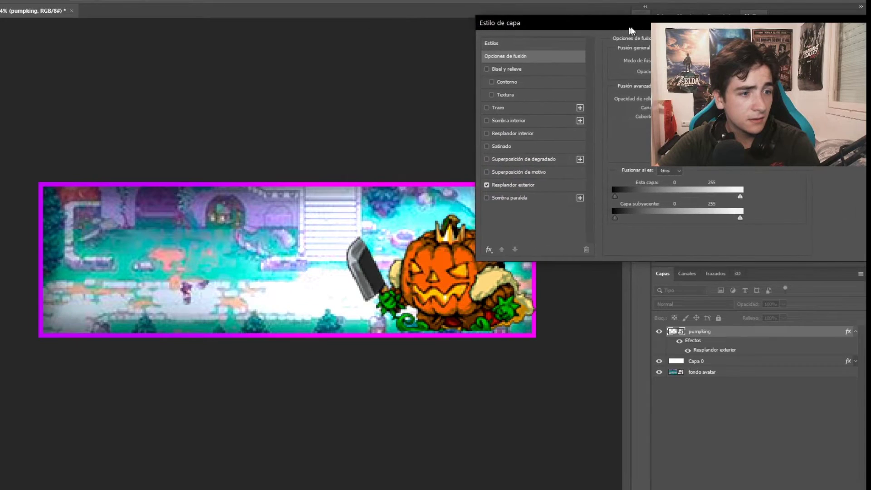
pyautogui.click(585, 188)
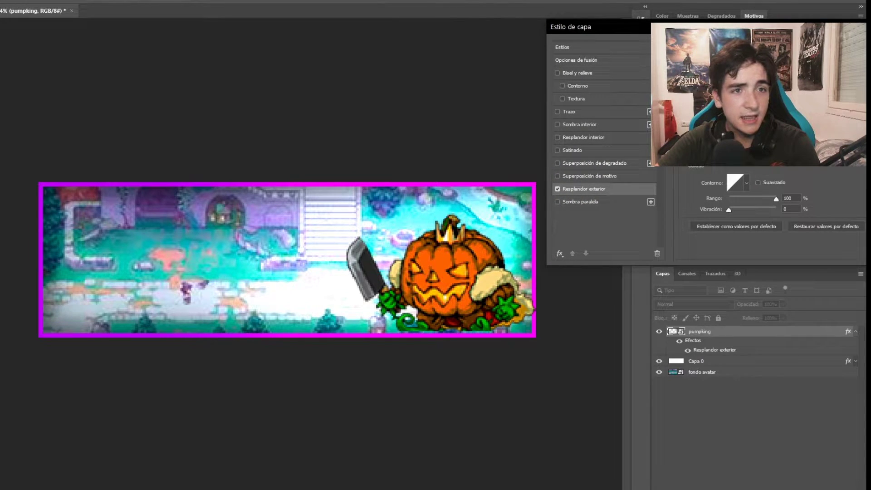
pyautogui.click(447, 263)
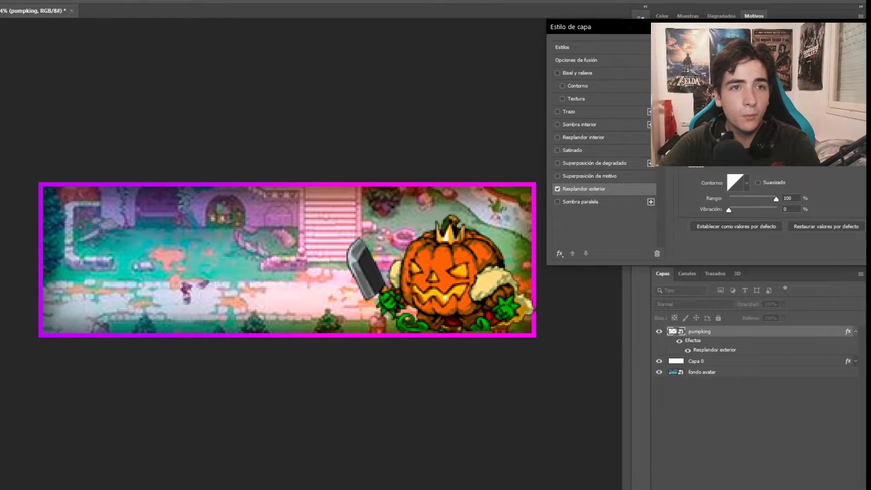
# - Tune the glow's spread and size, apply it, and slightly enlarge the pumpkin king
pyautogui.moveTo(599, 27); pyautogui.dragTo(400, 9)
pyautogui.moveTo(552, 124); pyautogui.dragTo(537, 124)
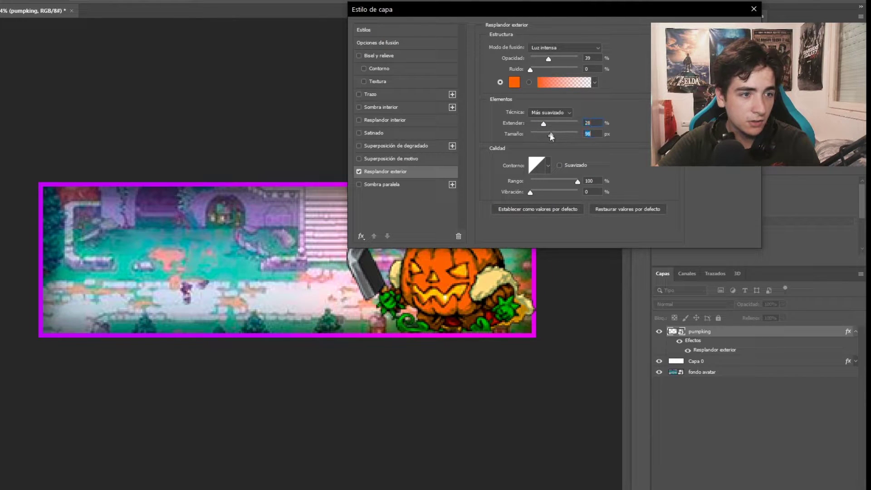
pyautogui.moveTo(541, 135); pyautogui.dragTo(536, 136)
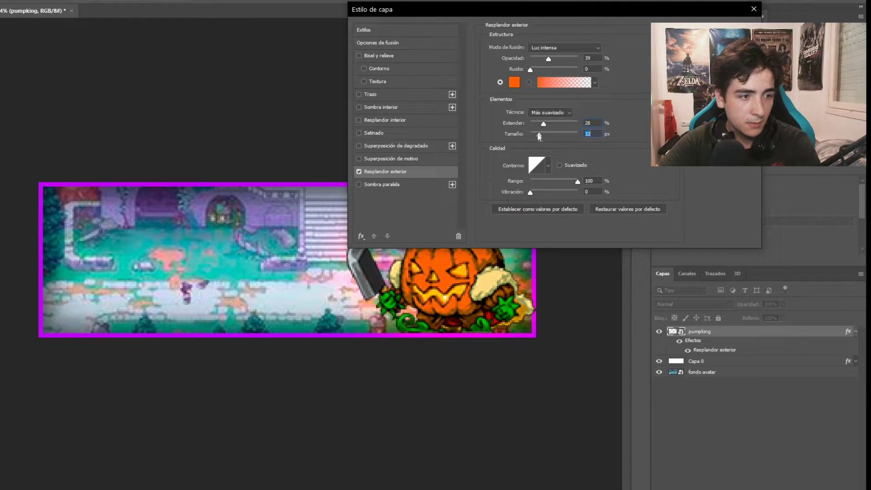
pyautogui.moveTo(454, 9); pyautogui.dragTo(666, 129)
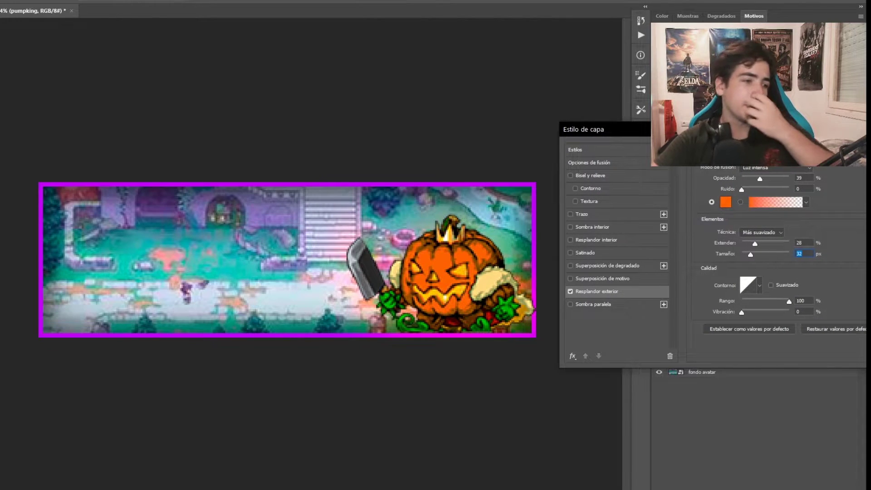
pyautogui.moveTo(680, 129); pyautogui.dragTo(659, 125)
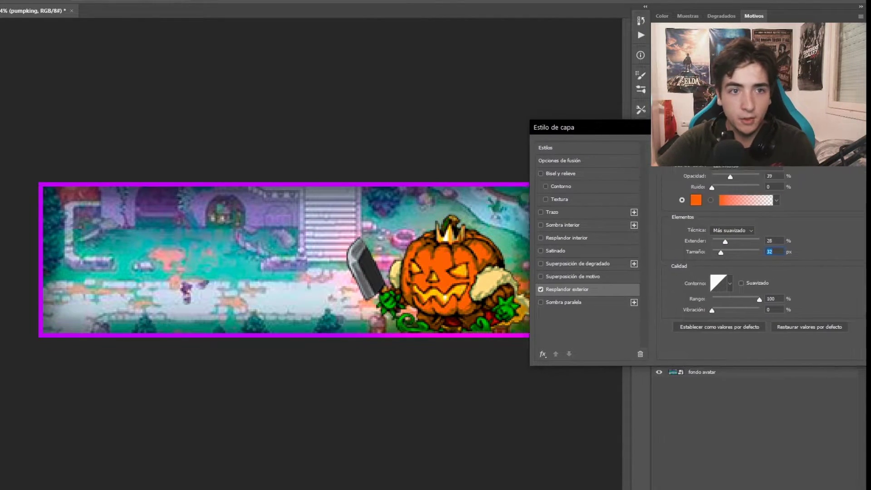
pyautogui.press('Return')
pyautogui.hotkey('ctrl', 't')
pyautogui.moveTo(347, 211); pyautogui.dragTo(327, 190)
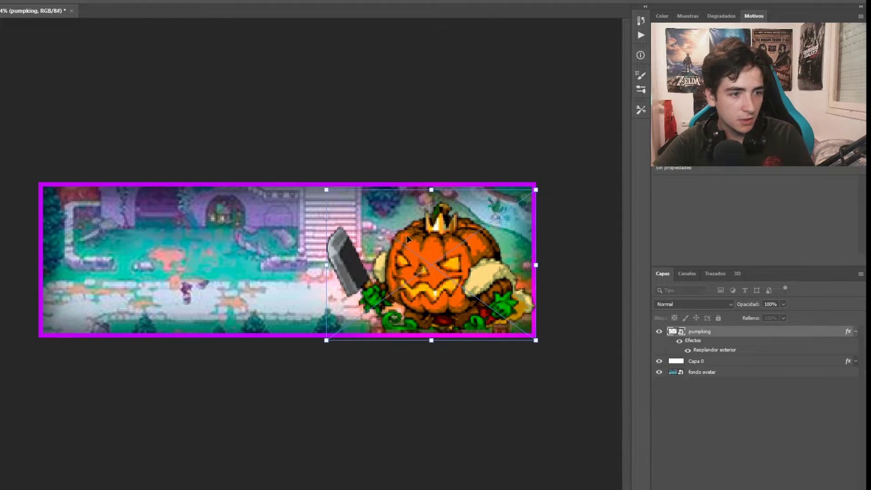
# - Shift the enlarged pumpkin king toward the right edge and commit the transform
pyautogui.moveTo(407, 238); pyautogui.dragTo(431, 242)
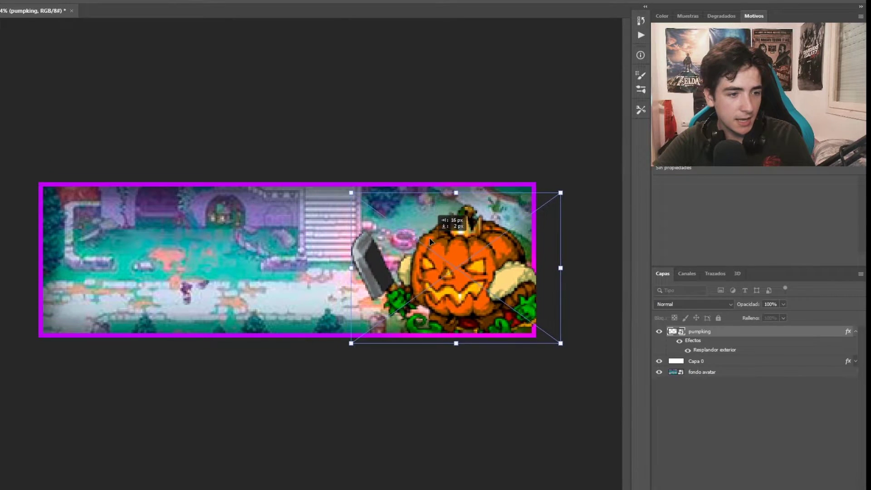
pyautogui.moveTo(431, 242); pyautogui.dragTo(429, 242)
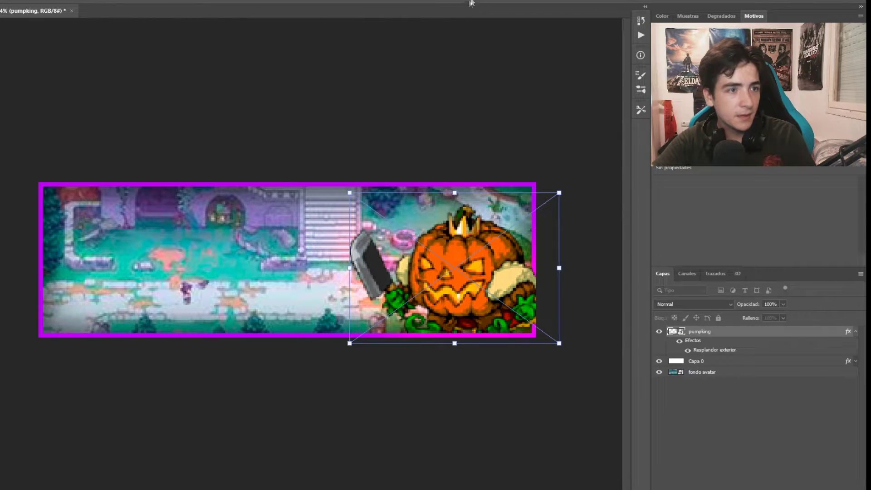
pyautogui.click(472, 3)
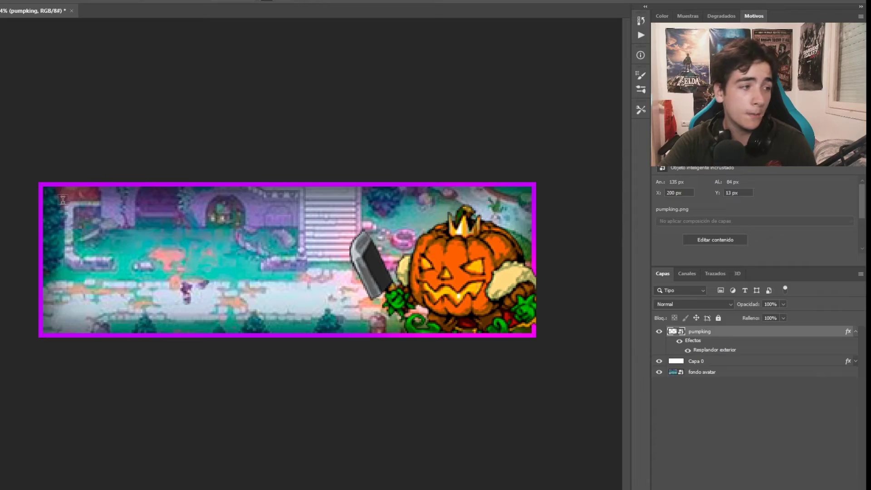
# - Draw a text box at the banner's top left and type INFO in a pixel font
pyautogui.moveTo(57, 201); pyautogui.dragTo(418, 320)
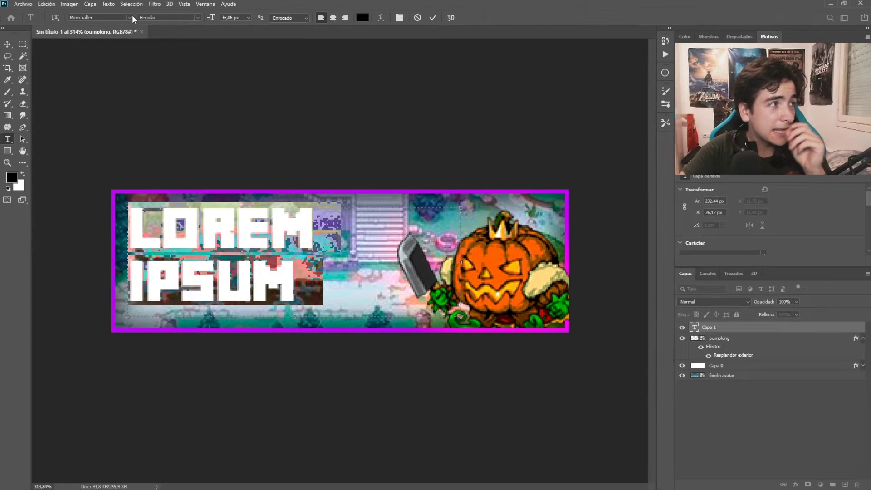
pyautogui.click(131, 15)
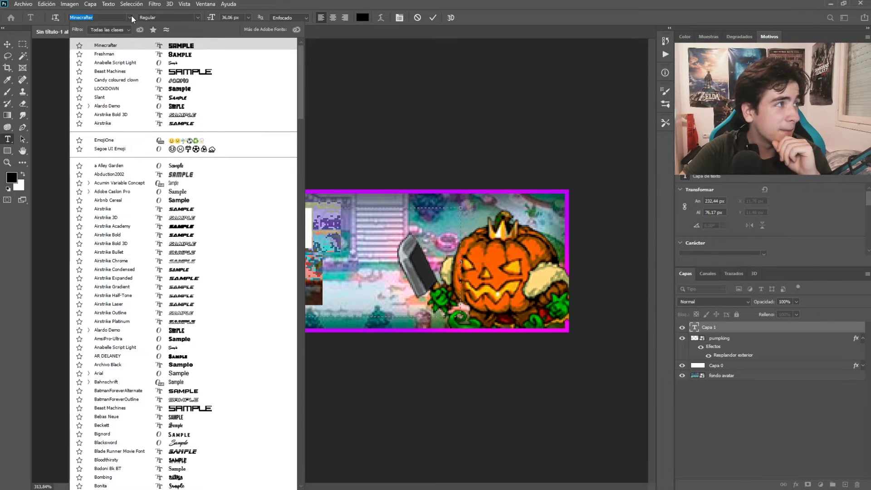
pyautogui.press('Return')
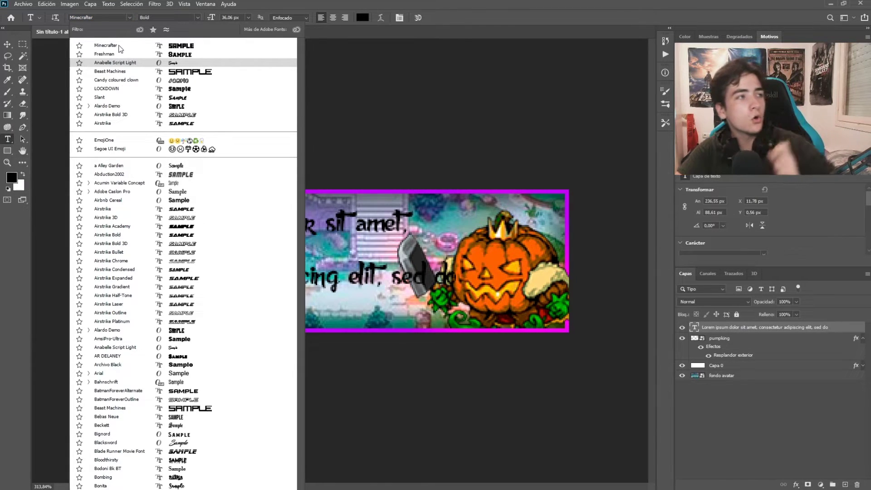
pyautogui.press('Return')
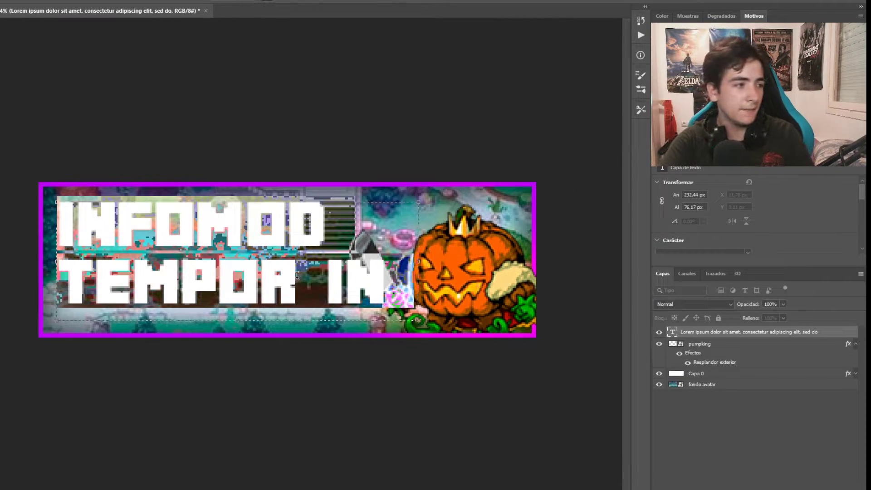
pyautogui.press('BackSpace')
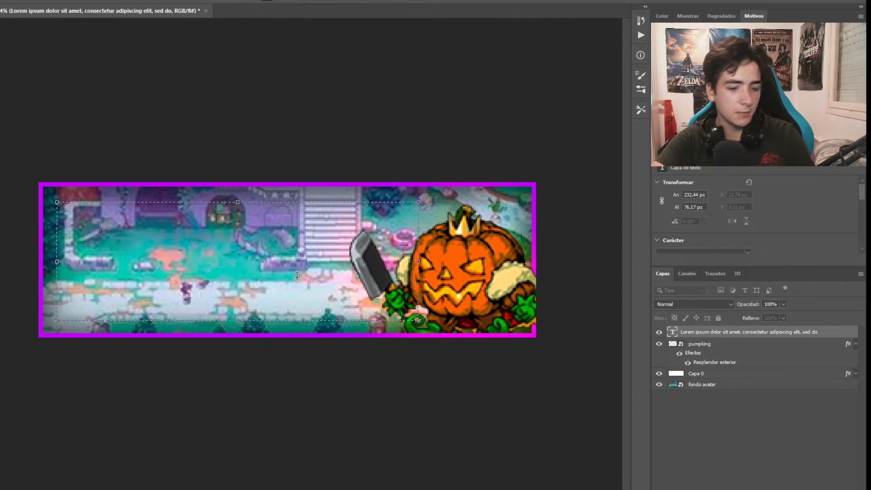
pyautogui.write('INF')
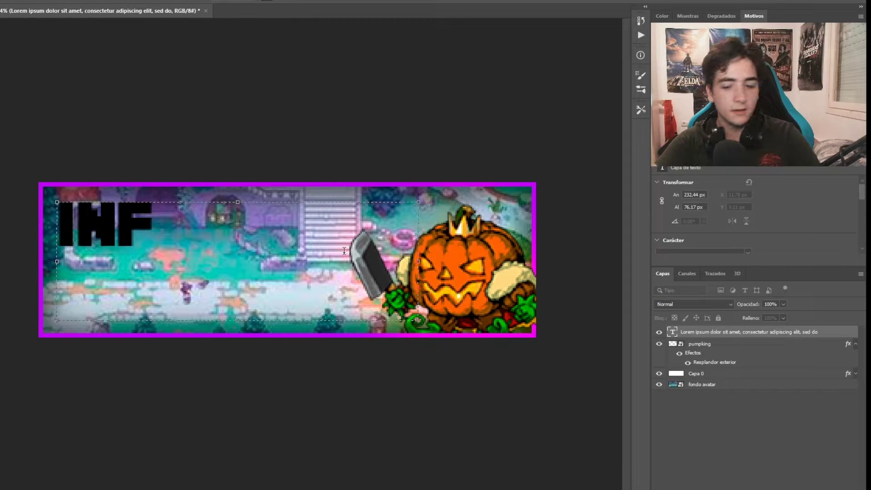
pyautogui.write('O')
# - Make INFO white, commit it, and duplicate it just below
pyautogui.hotkey('ctrl', 'a')
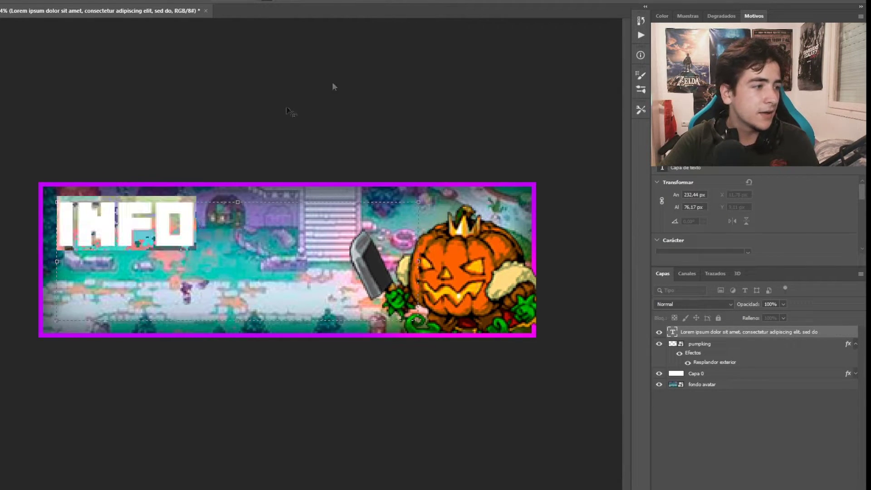
pyautogui.click(309, 1)
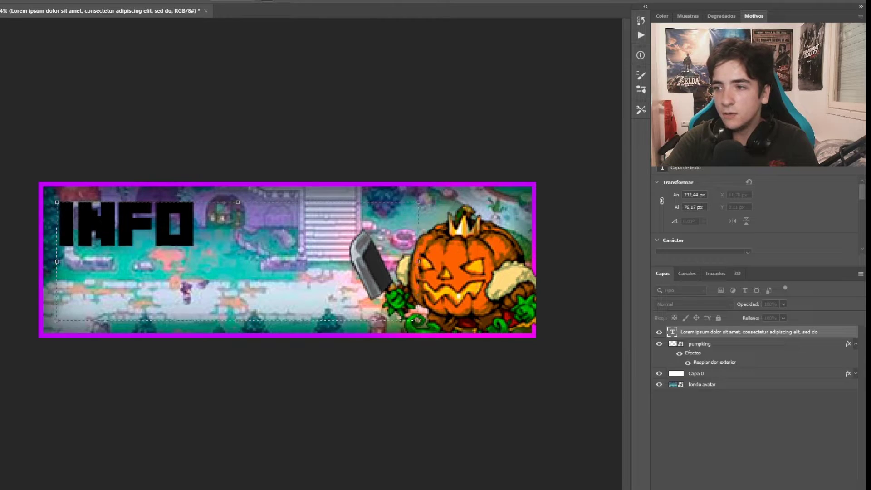
pyautogui.click(267, 0)
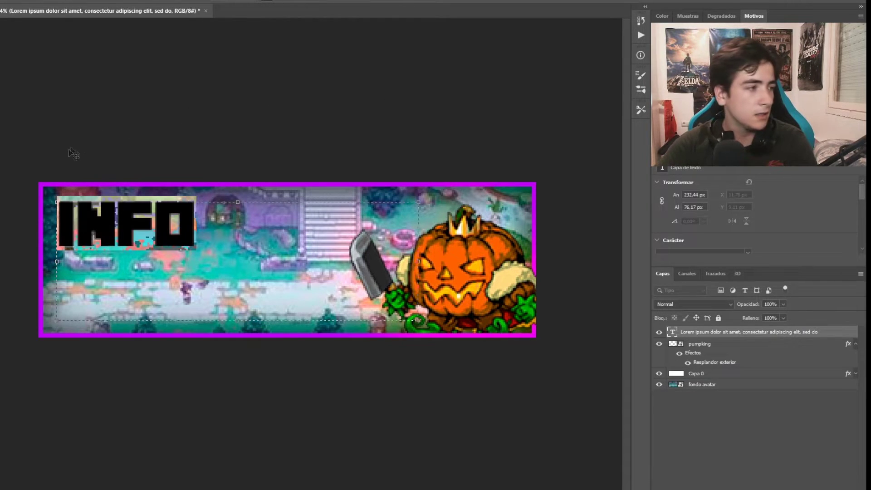
pyautogui.hotkey('ctrl', 'Return')
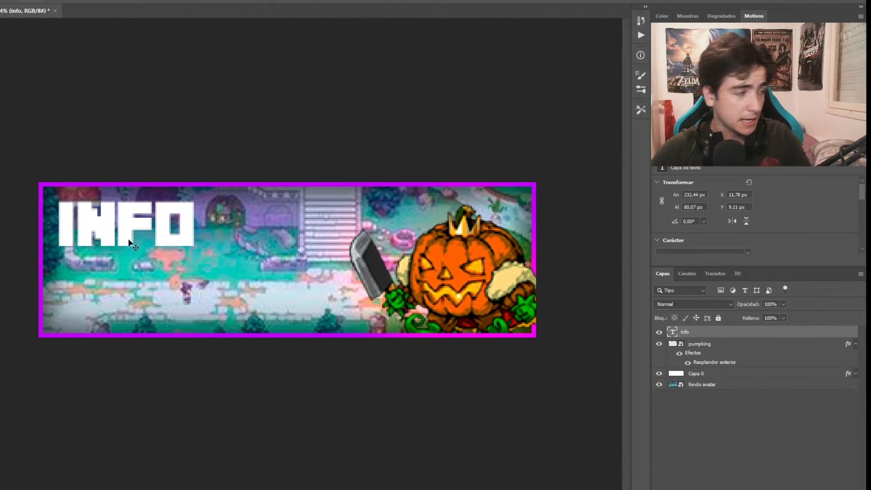
pyautogui.press('super')
pyautogui.press('super')
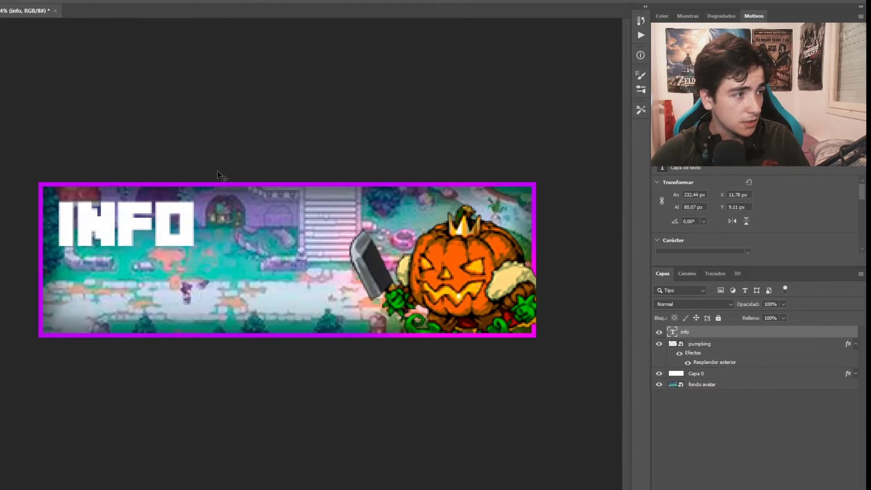
pyautogui.moveTo(129, 229); pyautogui.dragTo(132, 294)
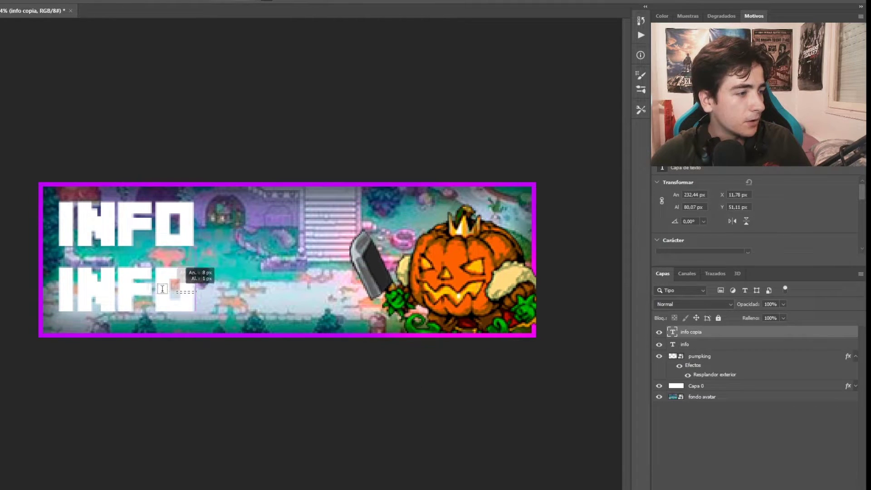
# - Retype the lower INFO copy as AVATARES
pyautogui.moveTo(133, 288); pyautogui.dragTo(196, 294)
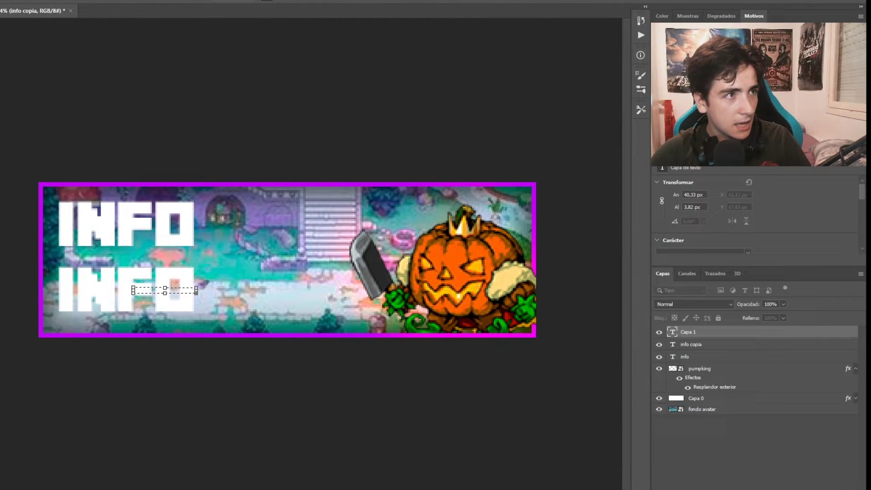
pyautogui.press('Escape')
pyautogui.click(174, 282)
pyautogui.hotkey('ctrl', 'a')
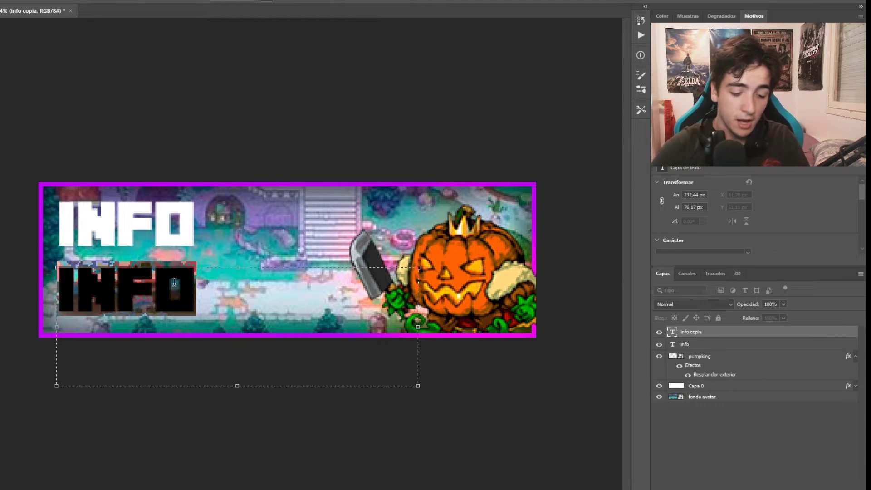
pyautogui.write('avatarte')
pyautogui.press('Delete')
pyautogui.press('Left')
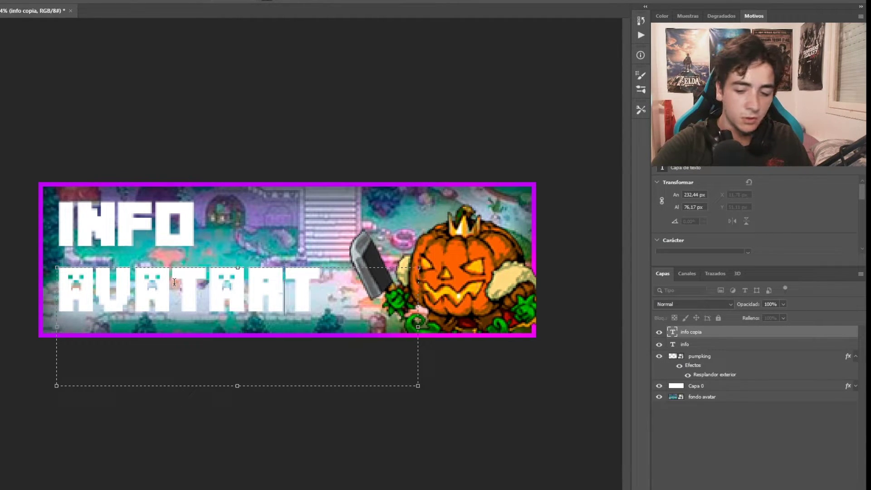
pyautogui.hotkey('ctrl', 'a')
pyautogui.press('BackSpace')
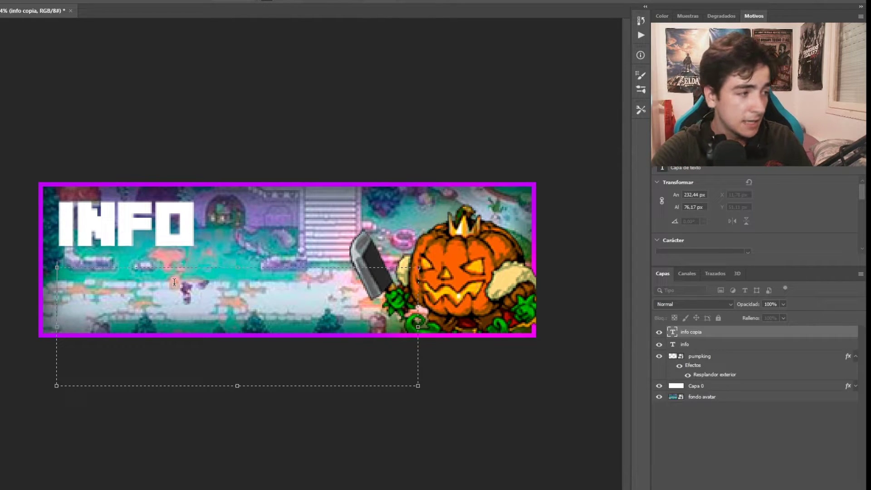
pyautogui.write('A')
pyautogui.press('BackSpace')
pyautogui.write('AVATARE')
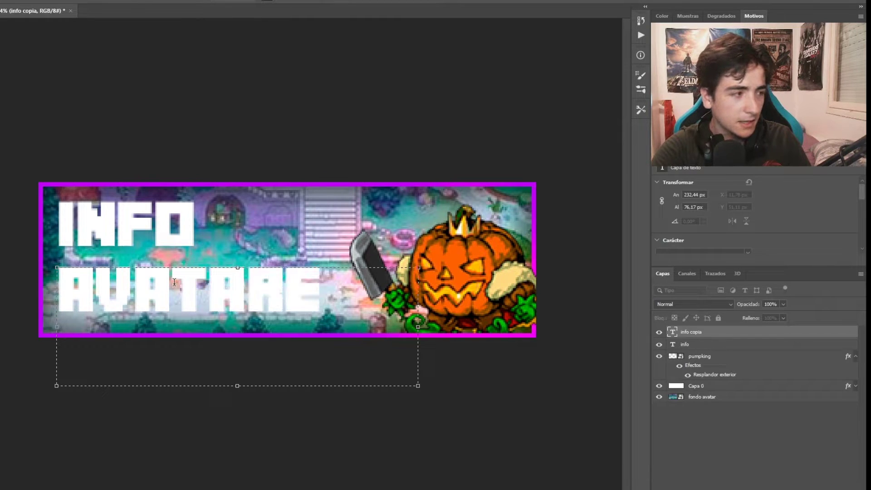
pyautogui.write('S')
pyautogui.click(419, 74)
# - Colour AVATARES purple by sampling the banner's border colour
pyautogui.scroll(-3, 799, 223)
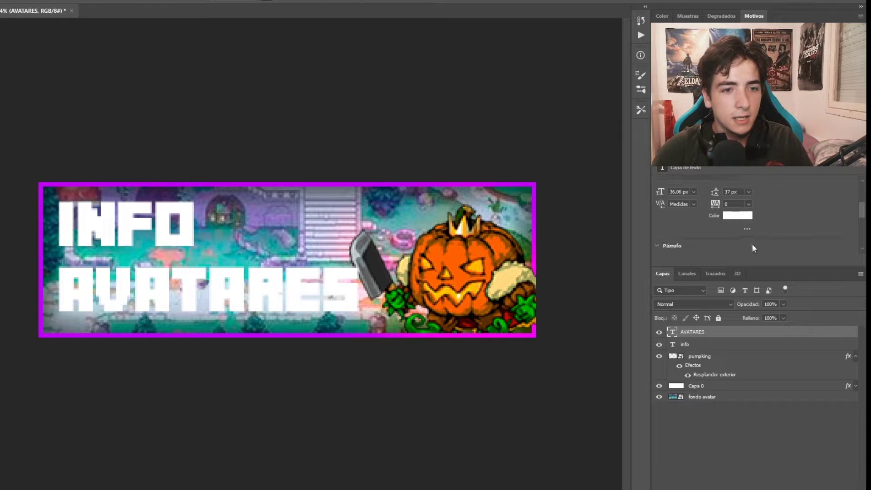
pyautogui.click(732, 215)
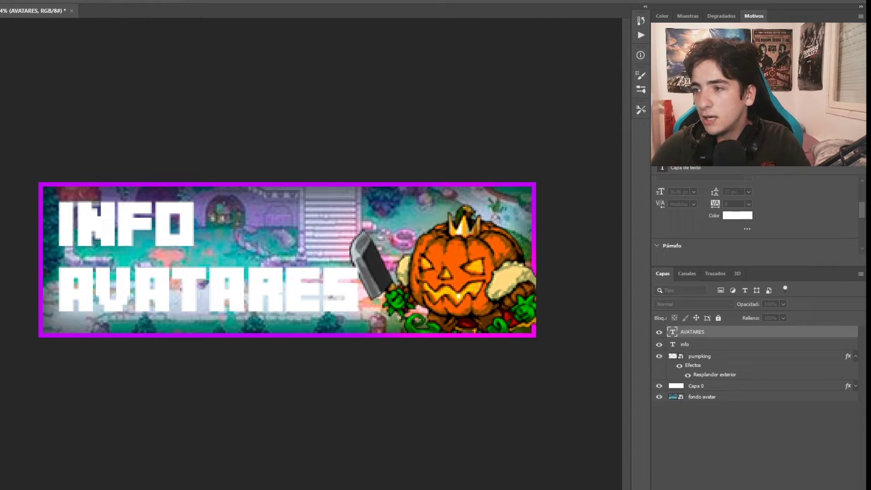
pyautogui.click(535, 218)
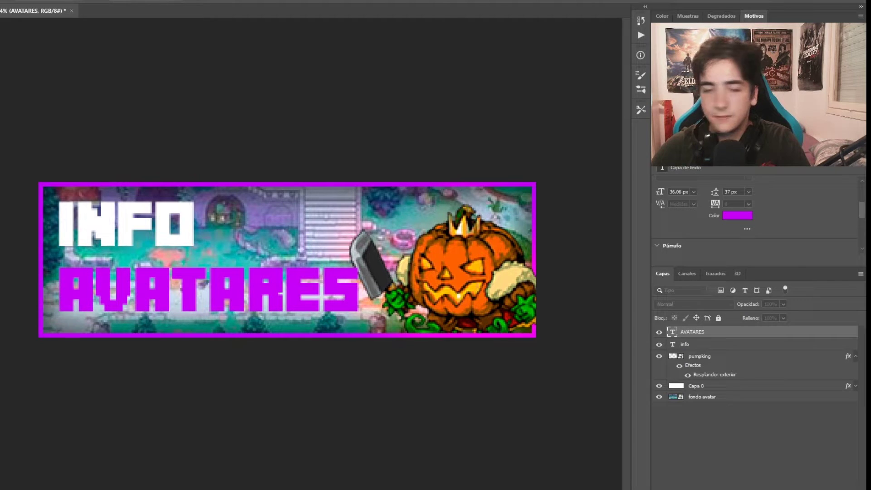
pyautogui.press('Return')
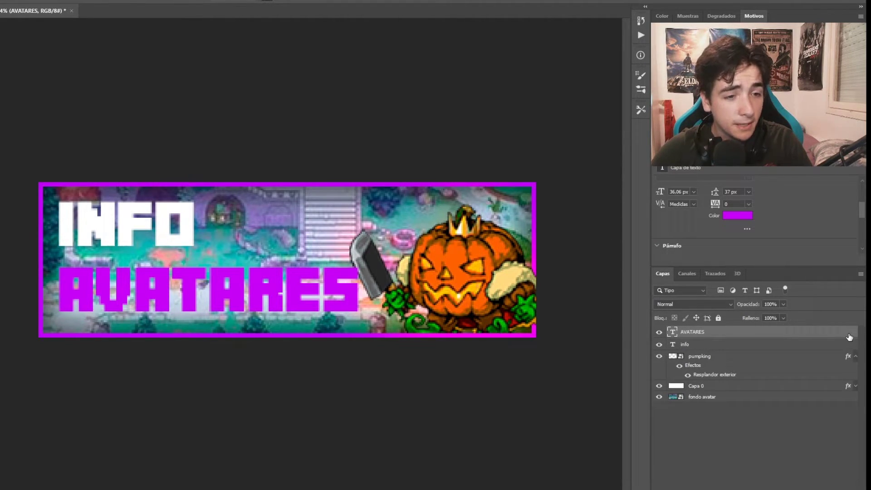
# - Give the AVATARES layer a 1 px black (#000000) Trazo stroke
pyautogui.doubleClick(781, 345)
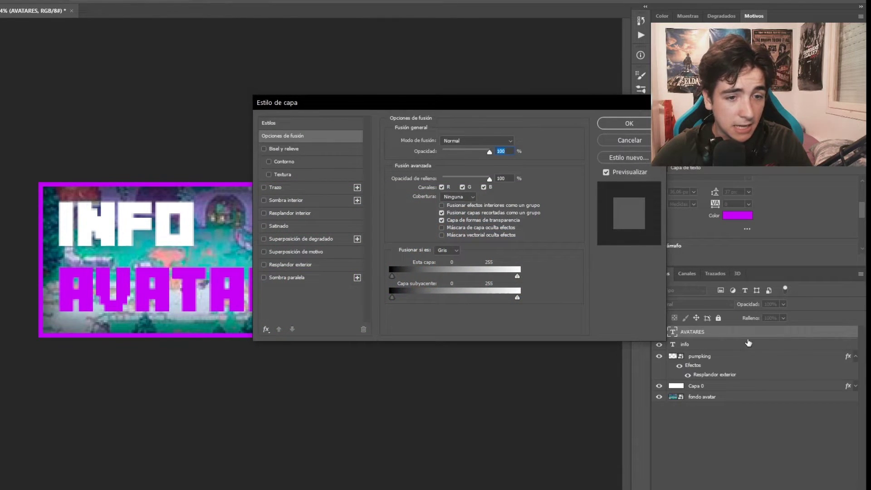
pyautogui.click(265, 187)
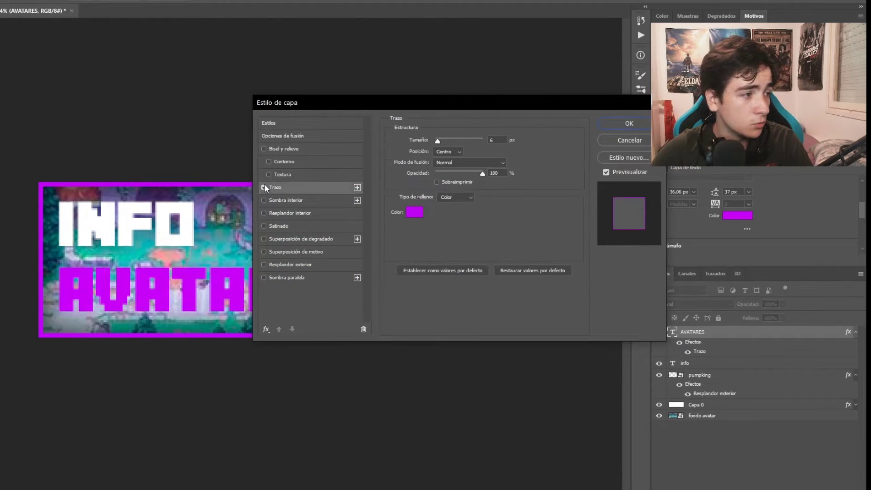
pyautogui.click(420, 212)
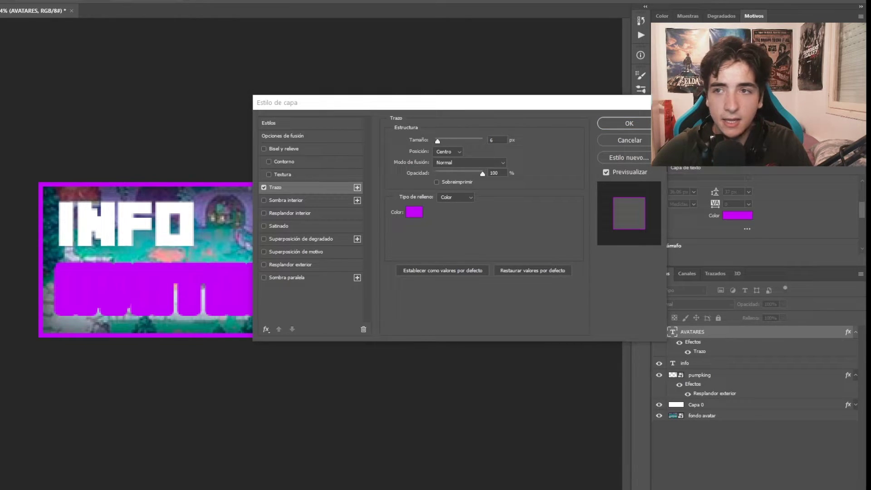
pyautogui.press('Return')
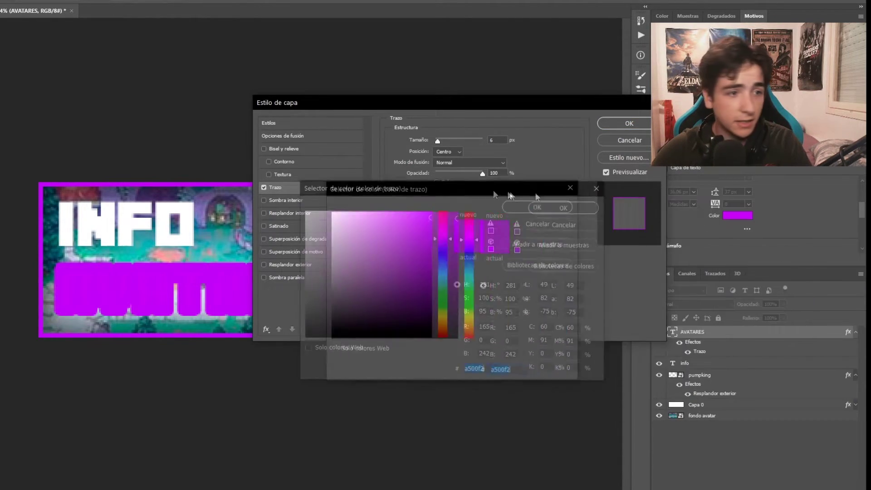
pyautogui.click(326, 355)
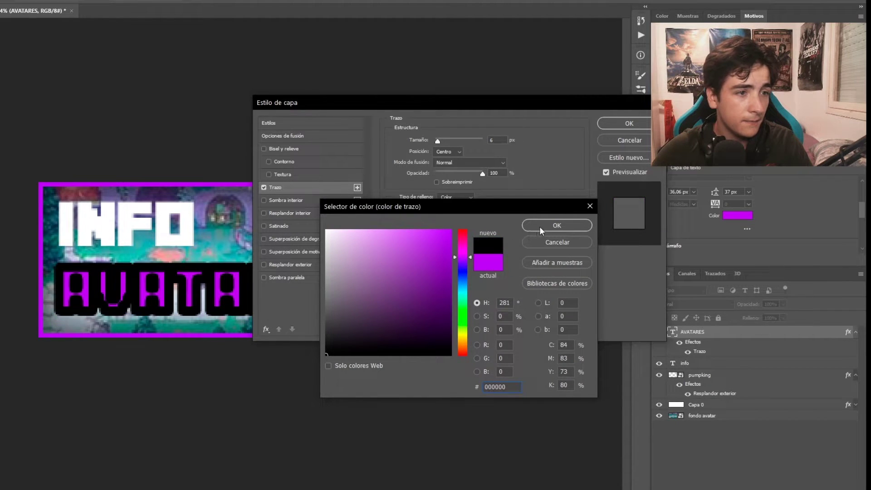
pyautogui.click(541, 227)
pyautogui.moveTo(438, 141); pyautogui.dragTo(435, 140)
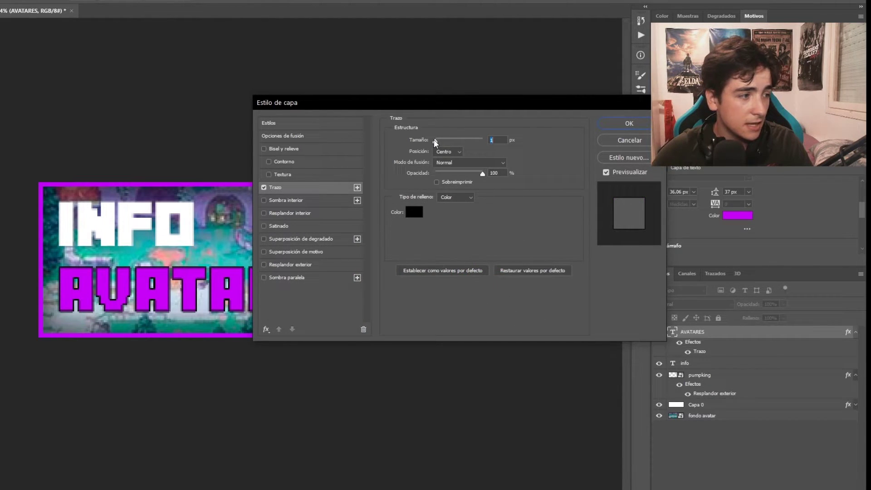
pyautogui.moveTo(515, 104); pyautogui.dragTo(628, 79)
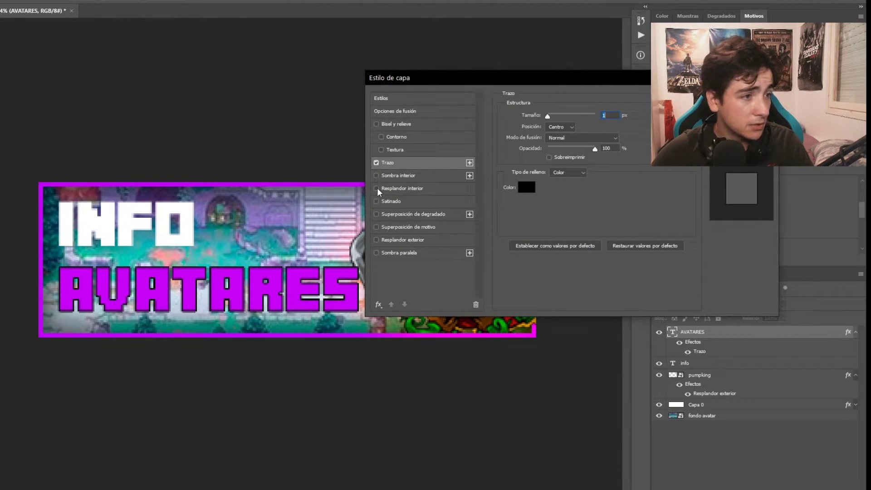
# - Add an inner shadow to AVATARES with a -90° angle and reduced size and choke
pyautogui.click(377, 176)
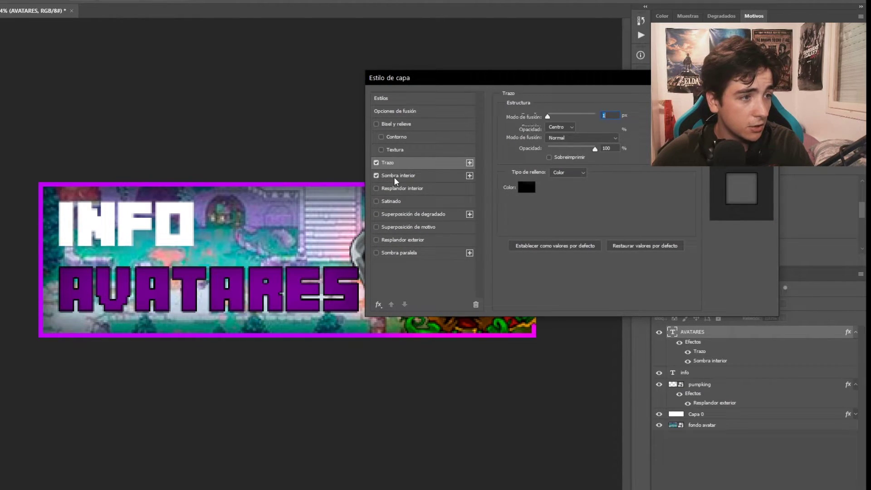
pyautogui.click(396, 177)
pyautogui.moveTo(558, 183); pyautogui.dragTo(589, 172)
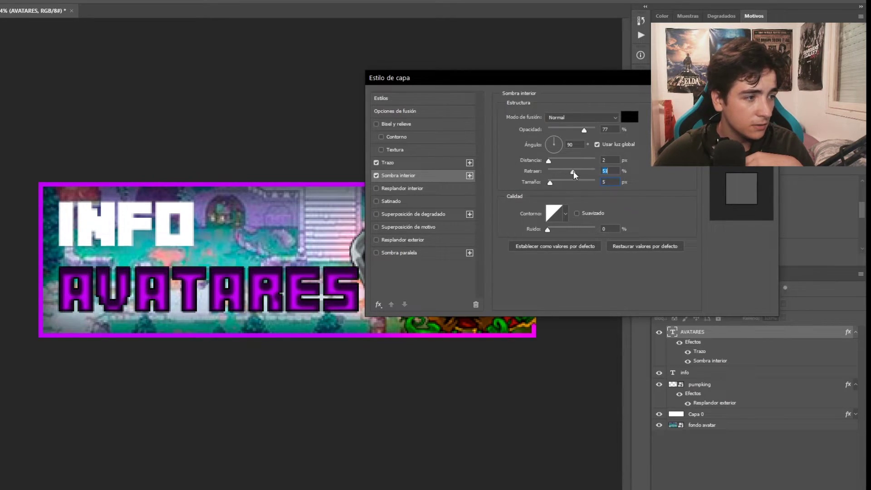
pyautogui.moveTo(549, 161)
pyautogui.mouseDown()
pyautogui.moveTo(567, 173)
pyautogui.moveTo(531, 172)
pyautogui.moveTo(547, 183)
pyautogui.moveTo(550, 162)
pyautogui.mouseUp()
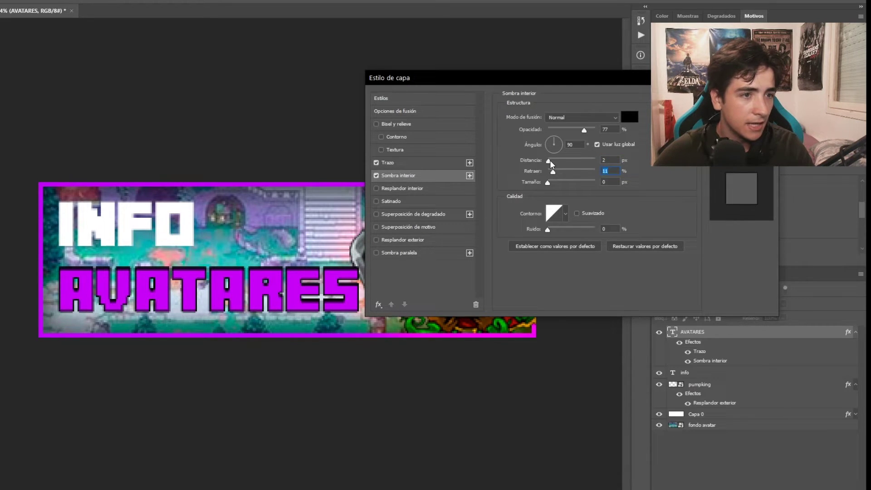
pyautogui.click(554, 155)
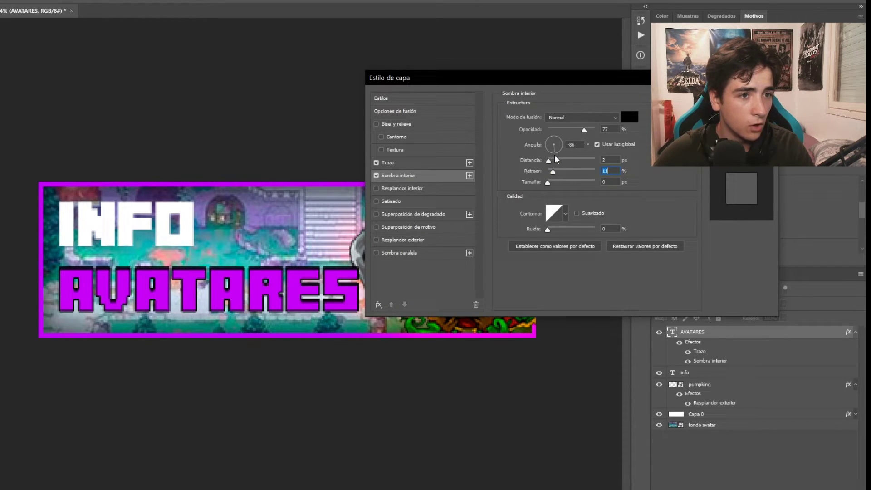
pyautogui.write('-90')
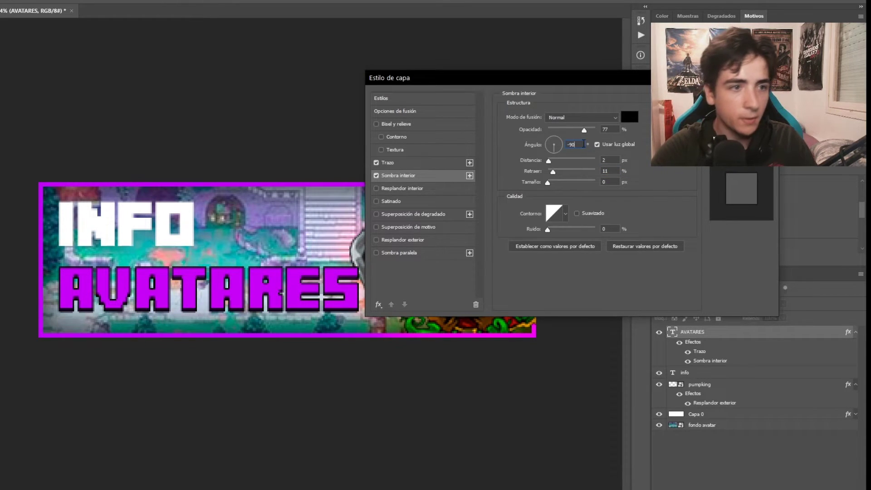
# - Set the inner shadow to 3 px distance and about 28% opacity, then confirm the style
pyautogui.moveTo(585, 130); pyautogui.dragTo(580, 130)
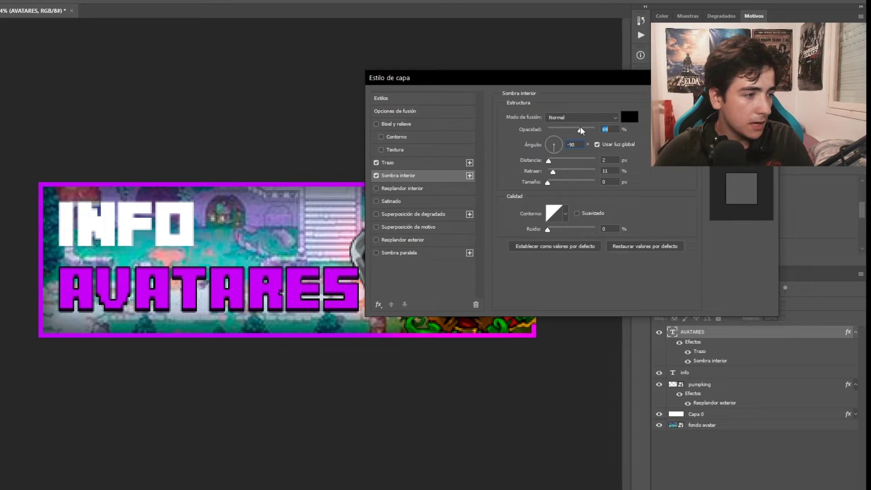
pyautogui.click(549, 162)
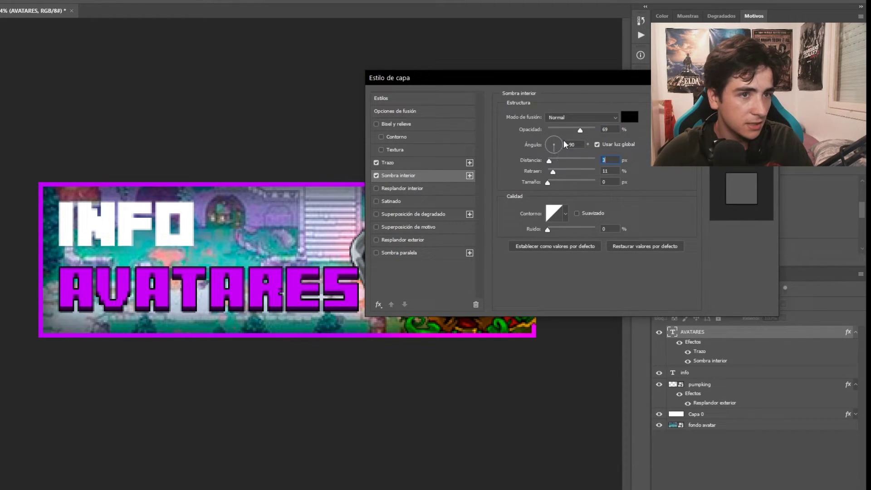
pyautogui.moveTo(580, 130); pyautogui.dragTo(564, 129)
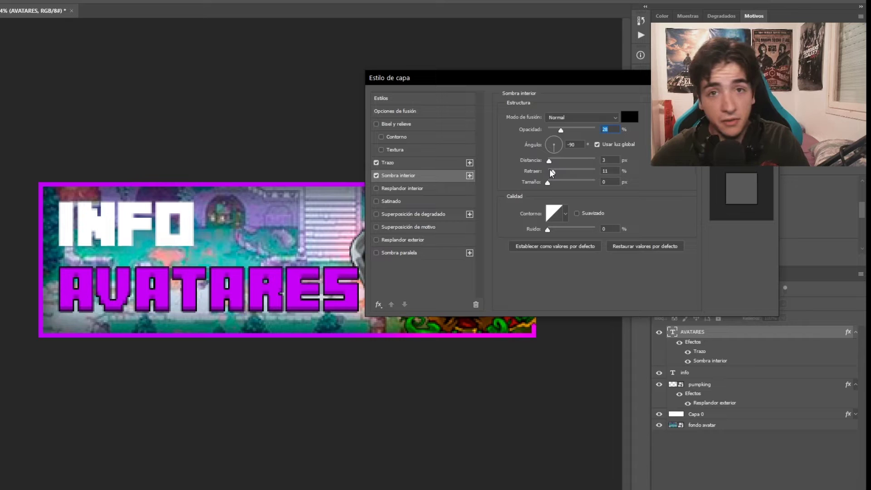
pyautogui.click(742, 98)
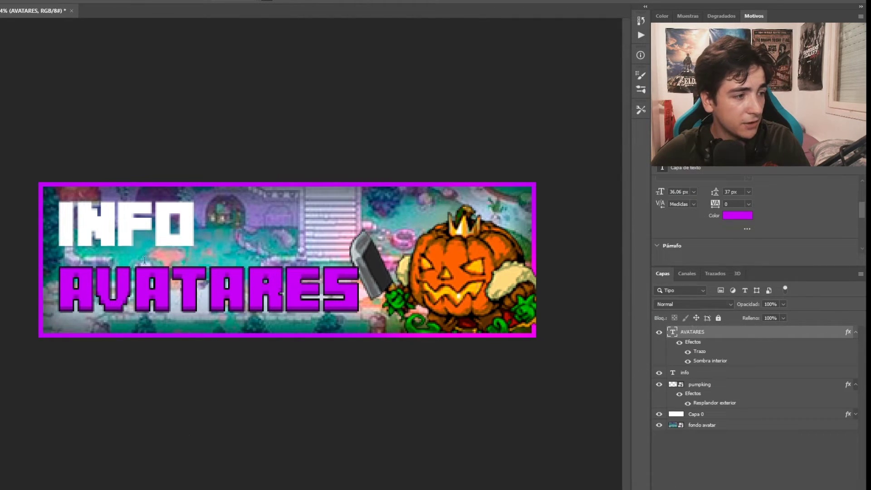
# - Copy the AVATARES layer style and paste it onto the info layer
pyautogui.rightClick(859, 337)
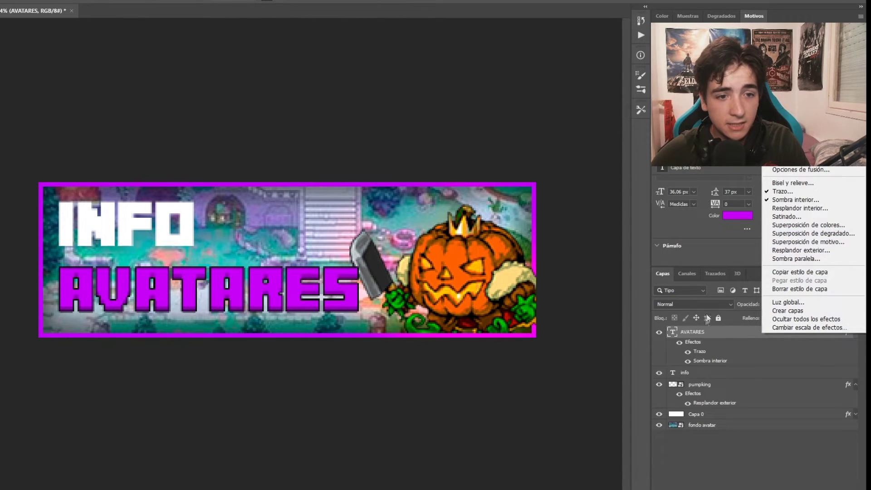
pyautogui.rightClick(710, 335)
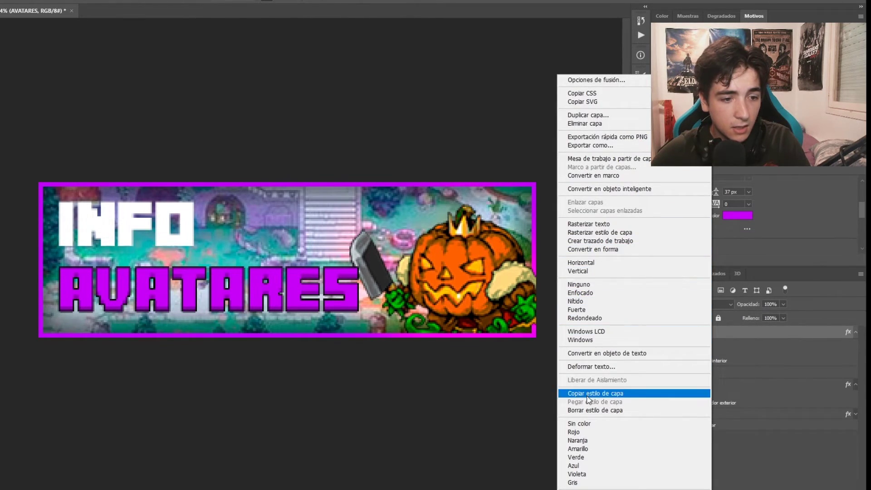
pyautogui.click(590, 394)
pyautogui.click(724, 373)
pyautogui.rightClick(724, 375)
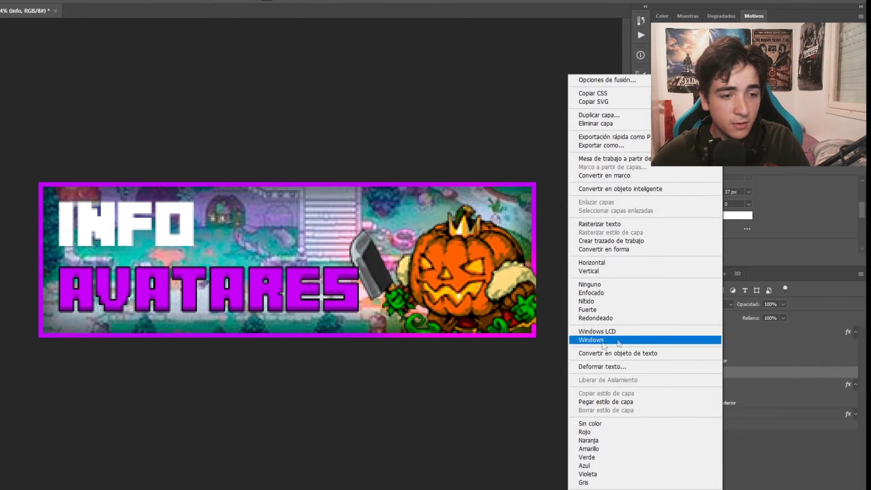
pyautogui.click(594, 401)
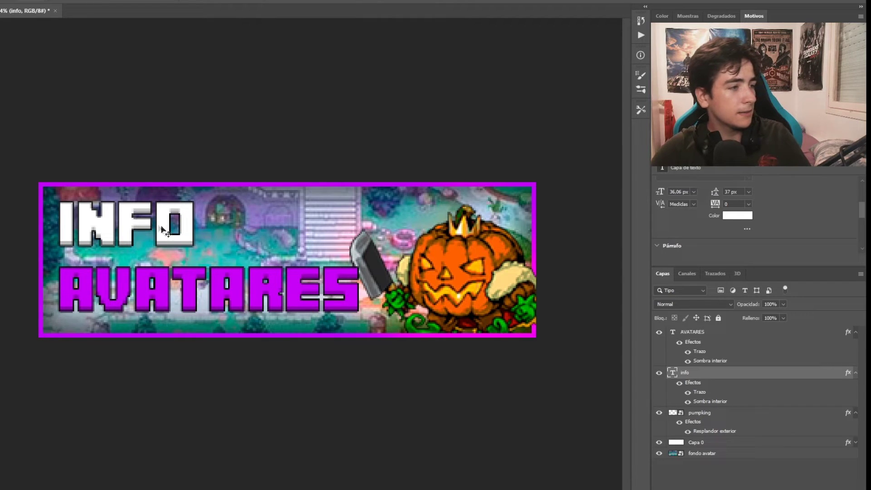
pyautogui.hotkey('ctrl', 't')
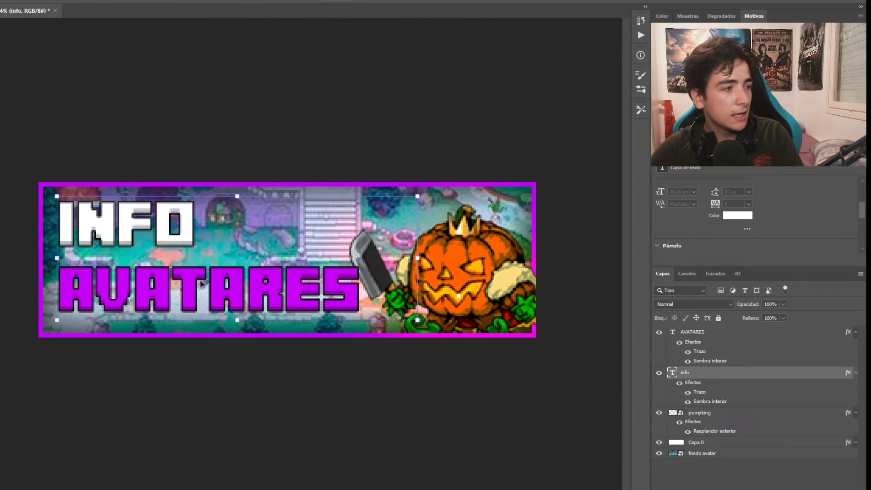
# - Enlarge the AVATARES title to about 38.49 px and move it lower in the banner
pyautogui.press('Return')
pyautogui.moveTo(216, 287); pyautogui.dragTo(216, 278)
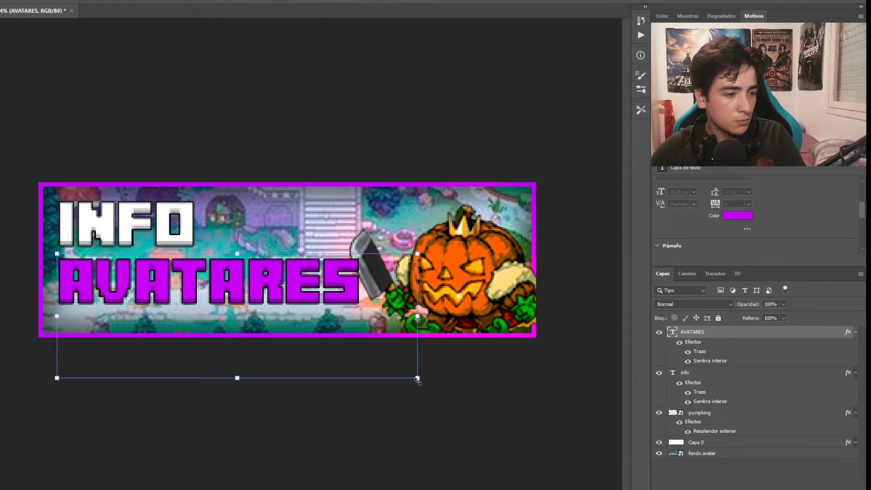
pyautogui.moveTo(418, 379); pyautogui.dragTo(443, 386)
pyautogui.moveTo(252, 295); pyautogui.dragTo(252, 308)
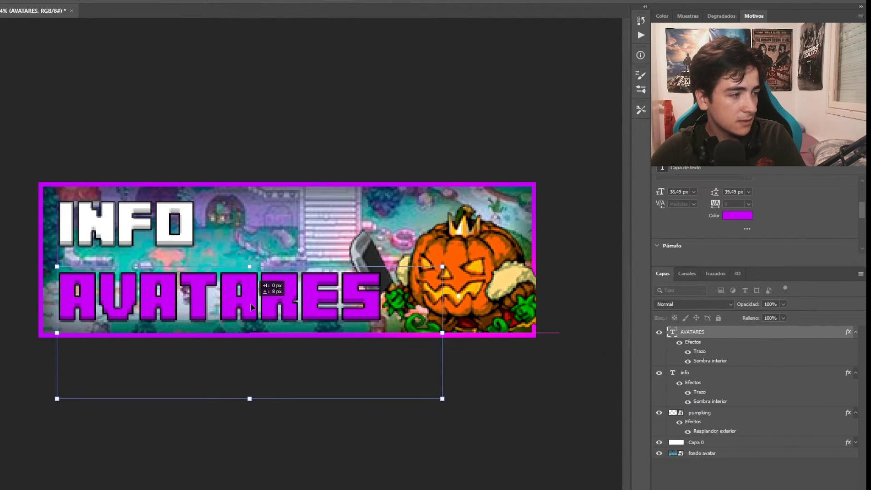
pyautogui.press('Return')
# - Enlarge the INFO title to about 40.26 px
pyautogui.click(189, 234)
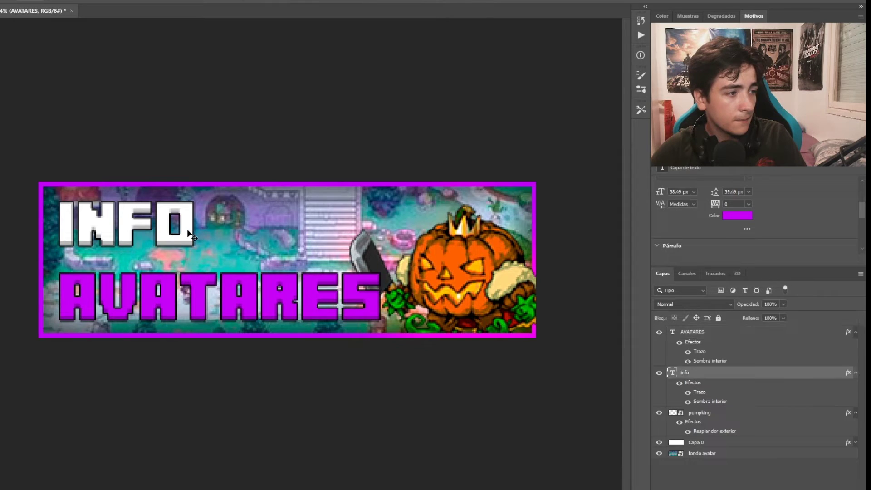
pyautogui.hotkey('ctrl', 't')
pyautogui.moveTo(427, 322); pyautogui.dragTo(456, 348)
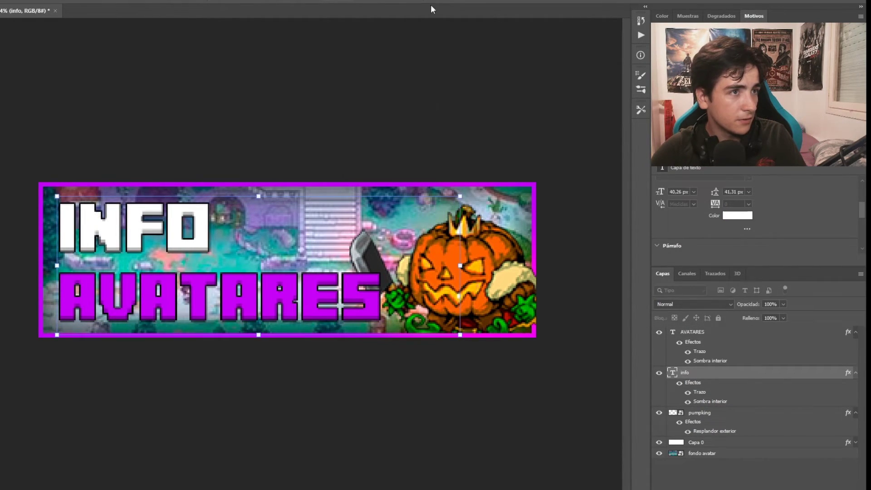
pyautogui.press('Return')
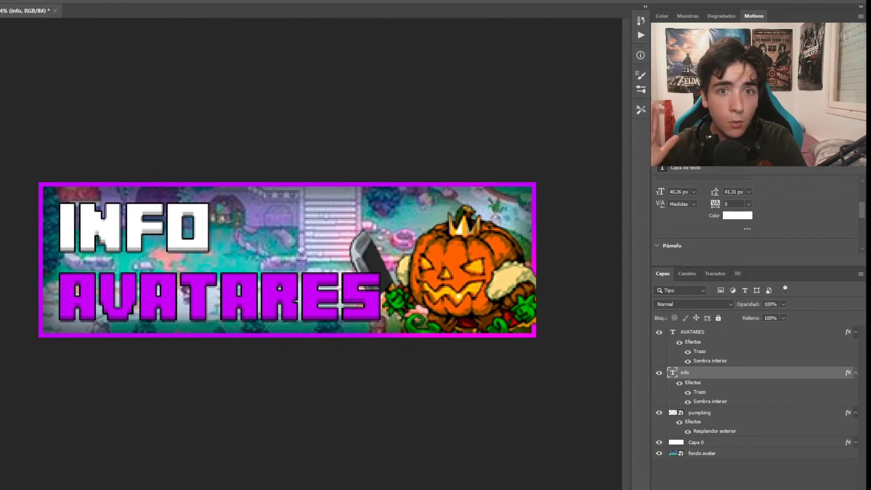